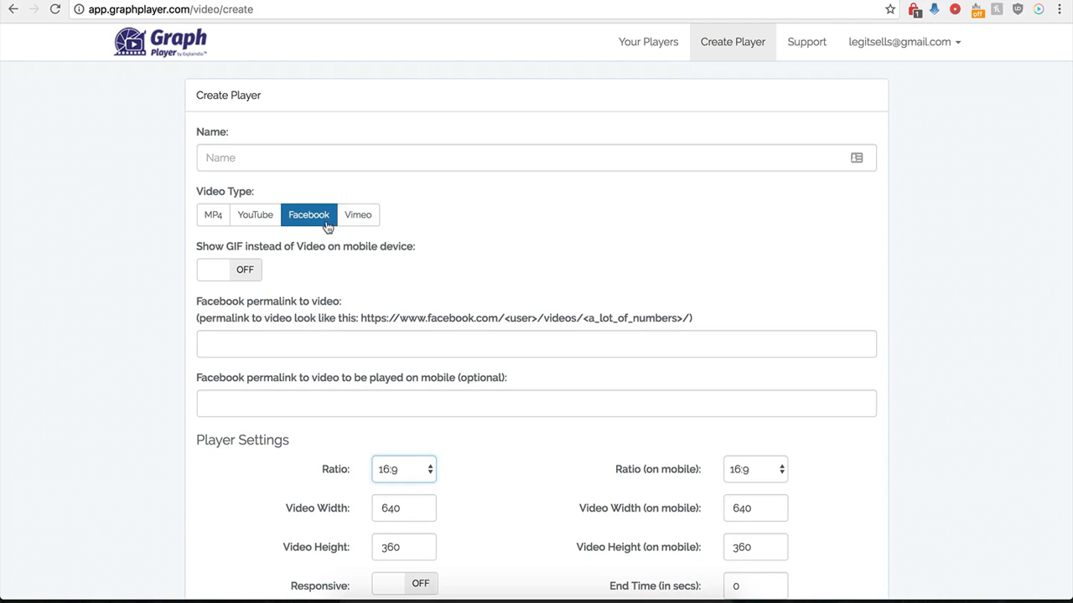
# - Name the new player "Demo Name" and choose Facebook as its video type
pyautogui.scroll(-2, 189, 361)
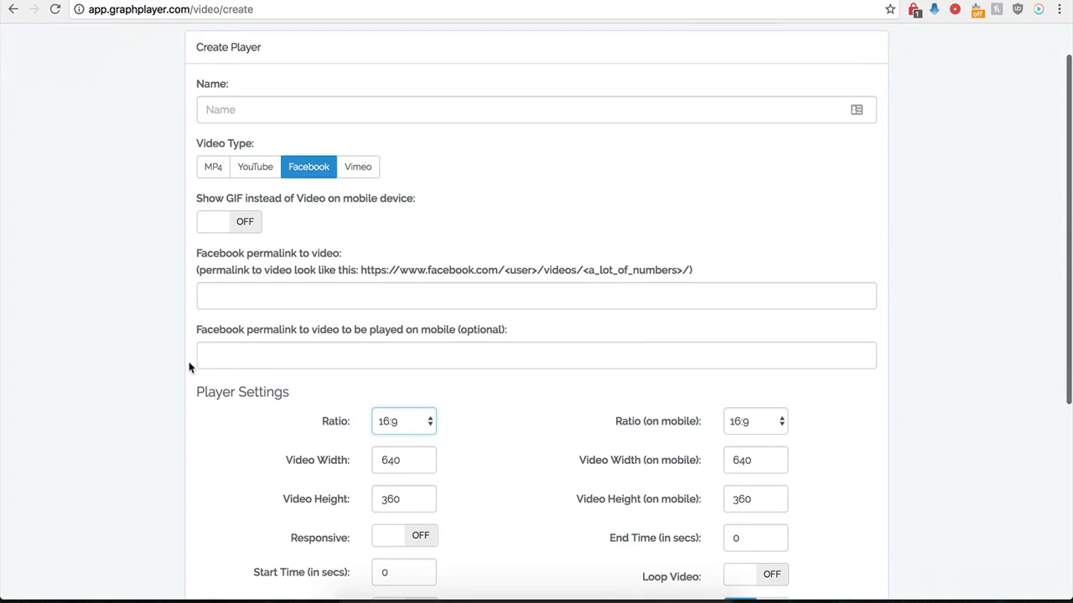
pyautogui.click(290, 110)
pyautogui.write('Demo Name')
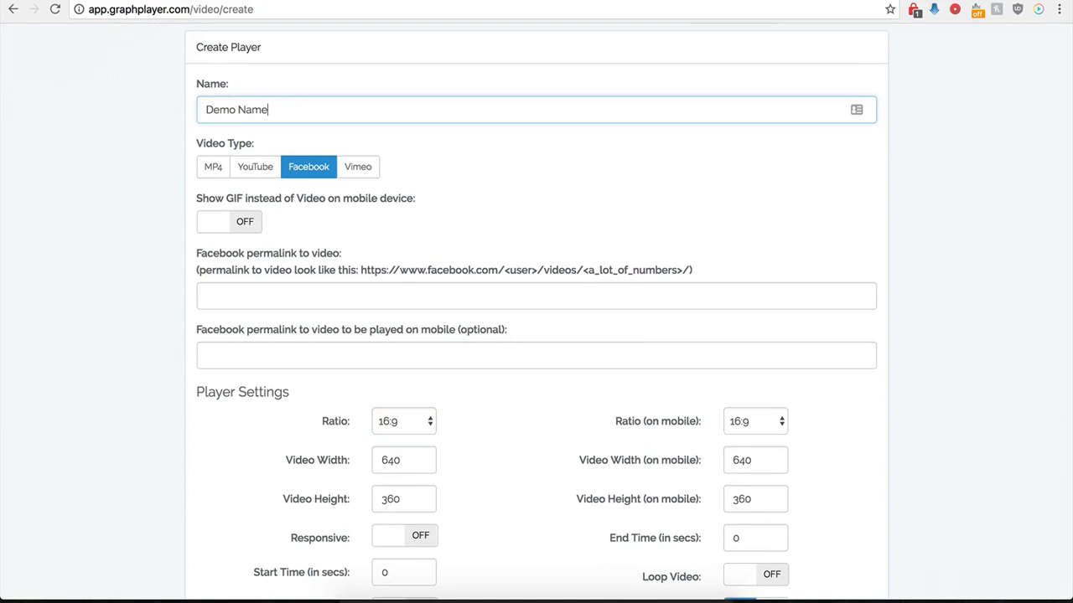
pyautogui.click(290, 177)
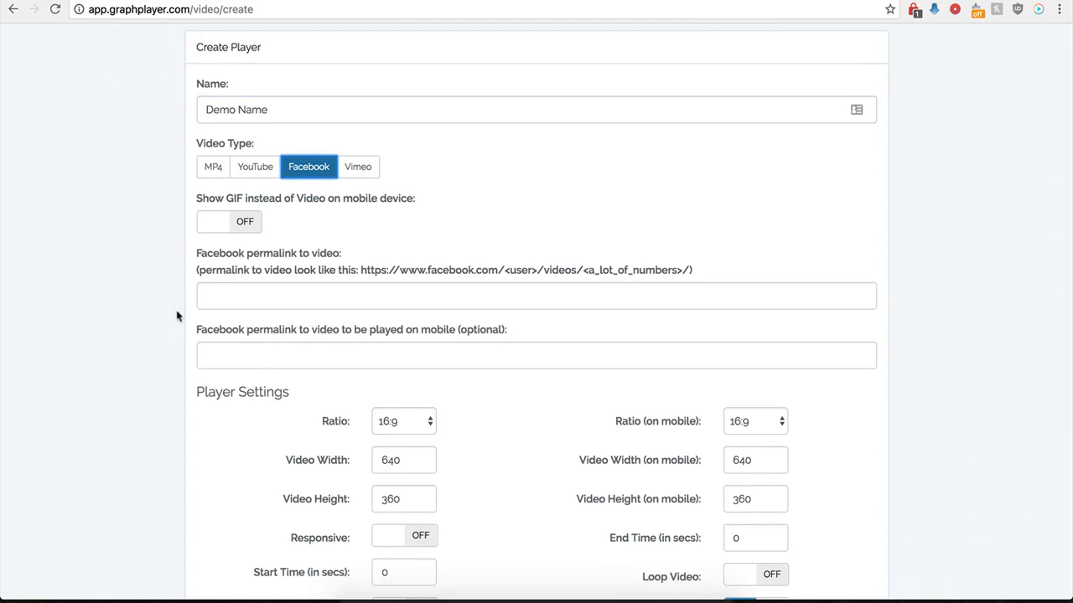
# - Copy the address of INSIDER dessert's Creative Cakes video on Facebook and paste it as the player's Facebook permalink to video
pyautogui.scroll(-1, 193, 289)
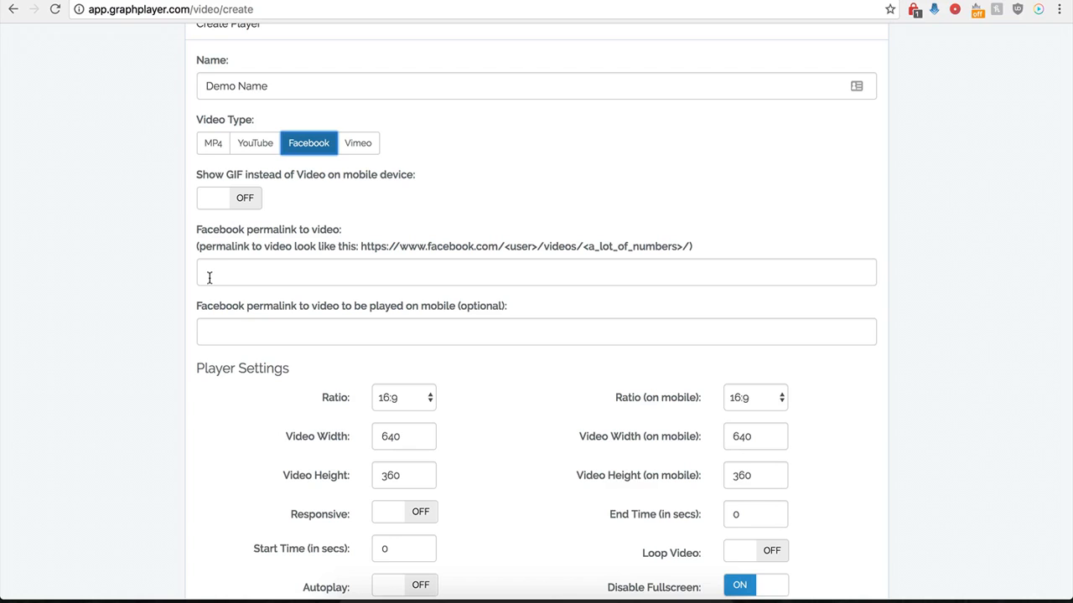
pyautogui.click(209, 278)
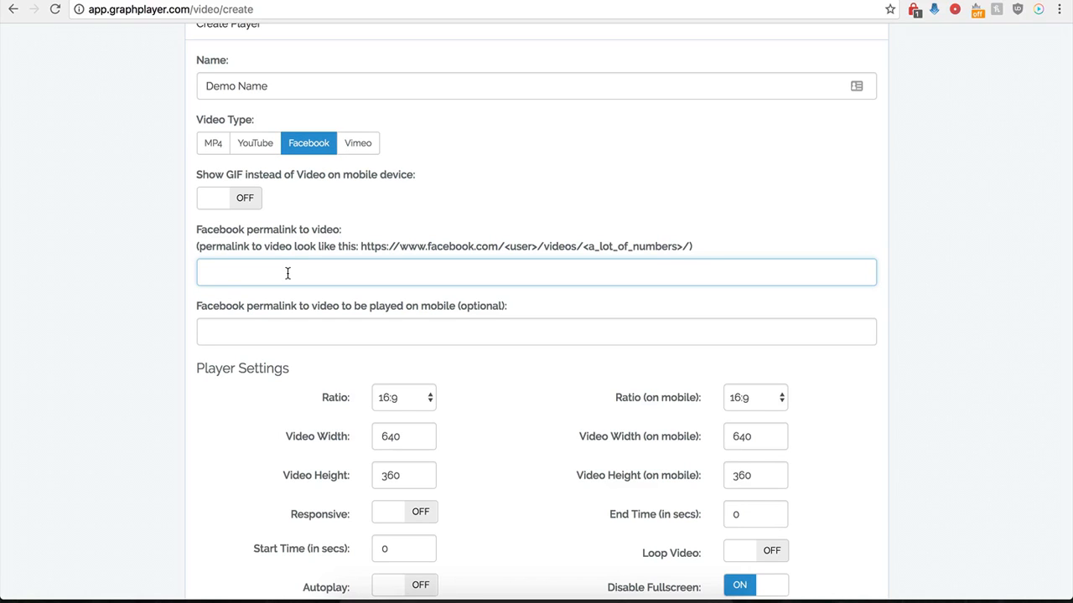
pyautogui.click(741, 0)
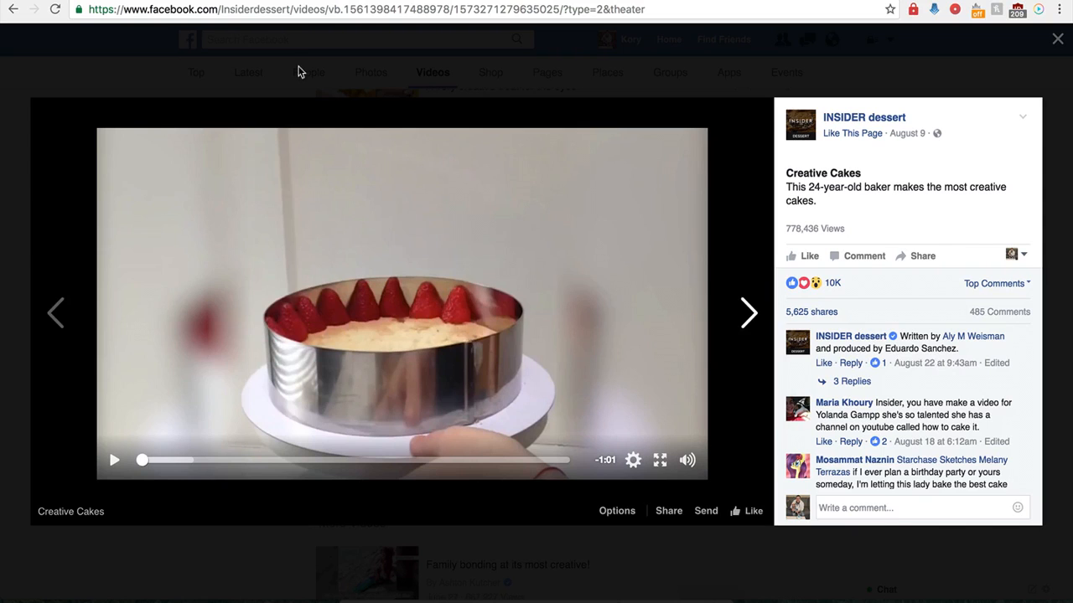
pyautogui.click(316, 12)
pyautogui.press('super+c')
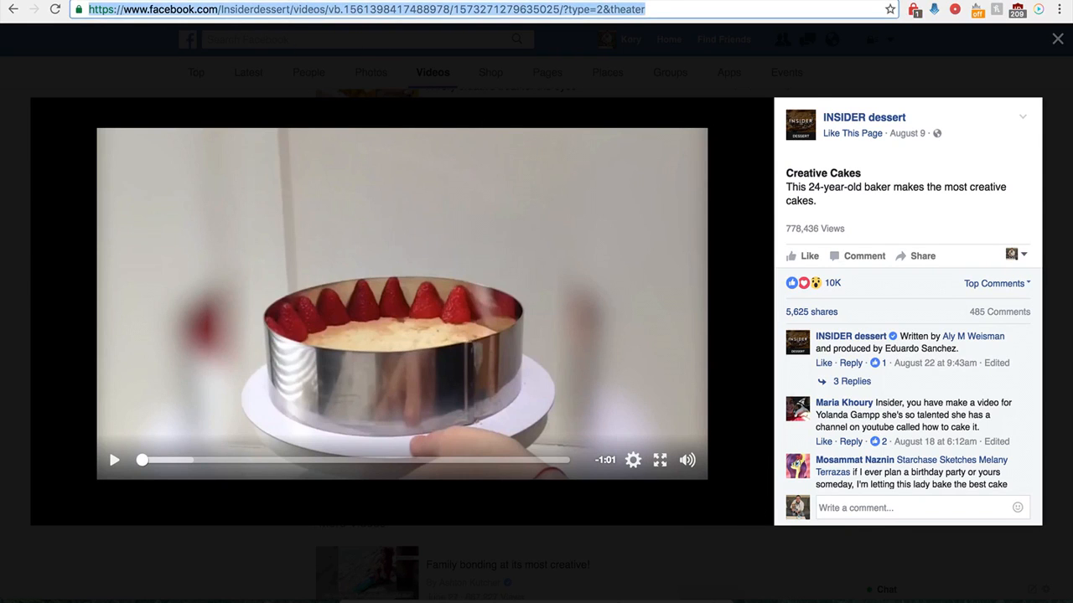
pyautogui.click(260, 1)
pyautogui.press('super+v')
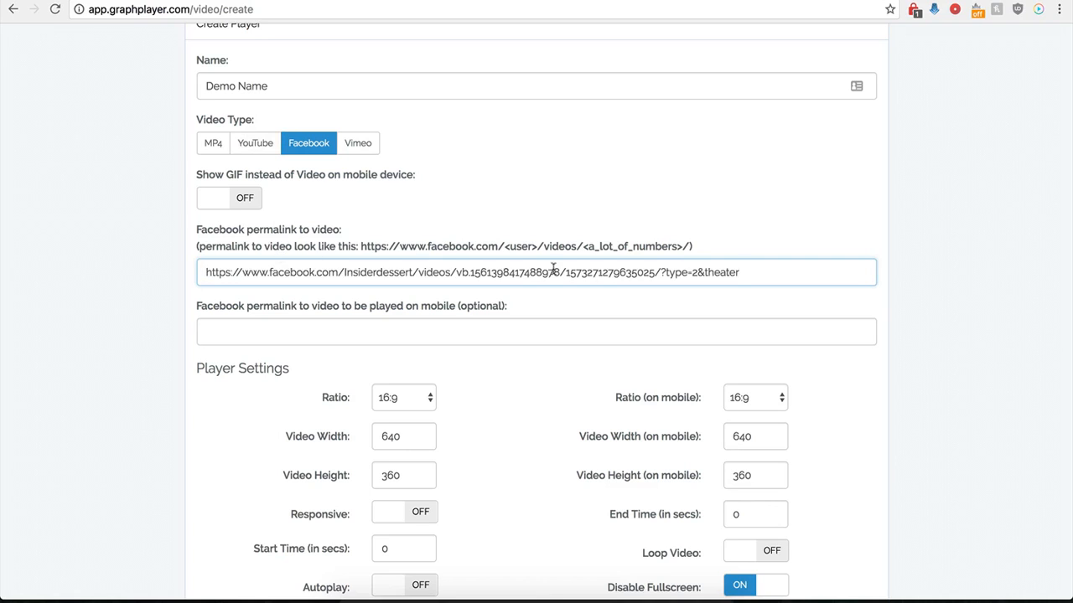
# - Remove "?type=2&theater" from the end of the Facebook video permalink
pyautogui.moveTo(759, 273); pyautogui.dragTo(666, 274)
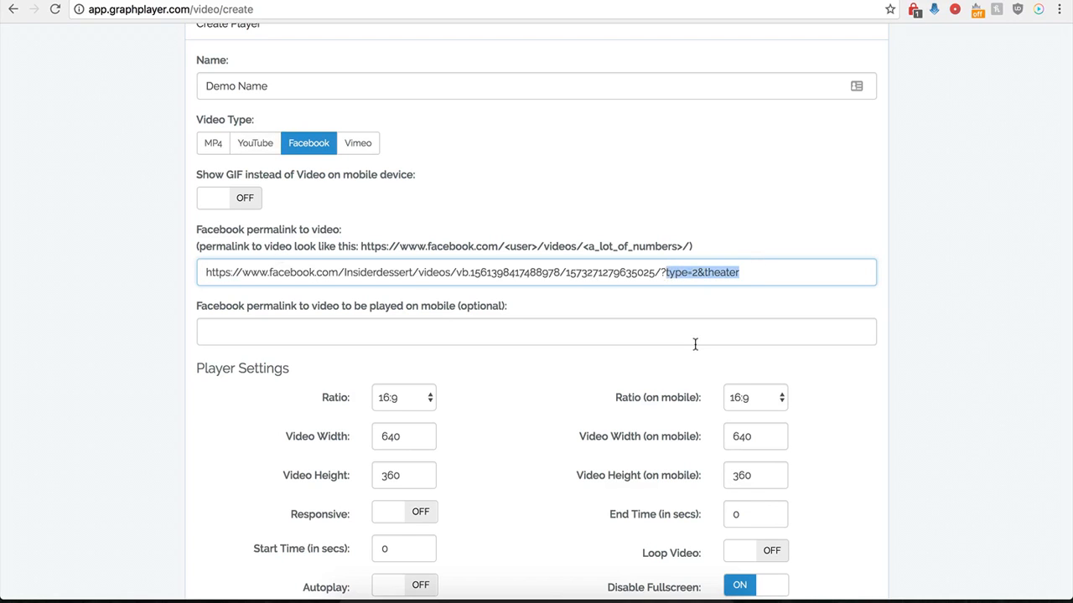
pyautogui.press('BackSpace')
pyautogui.press('BackSpace')
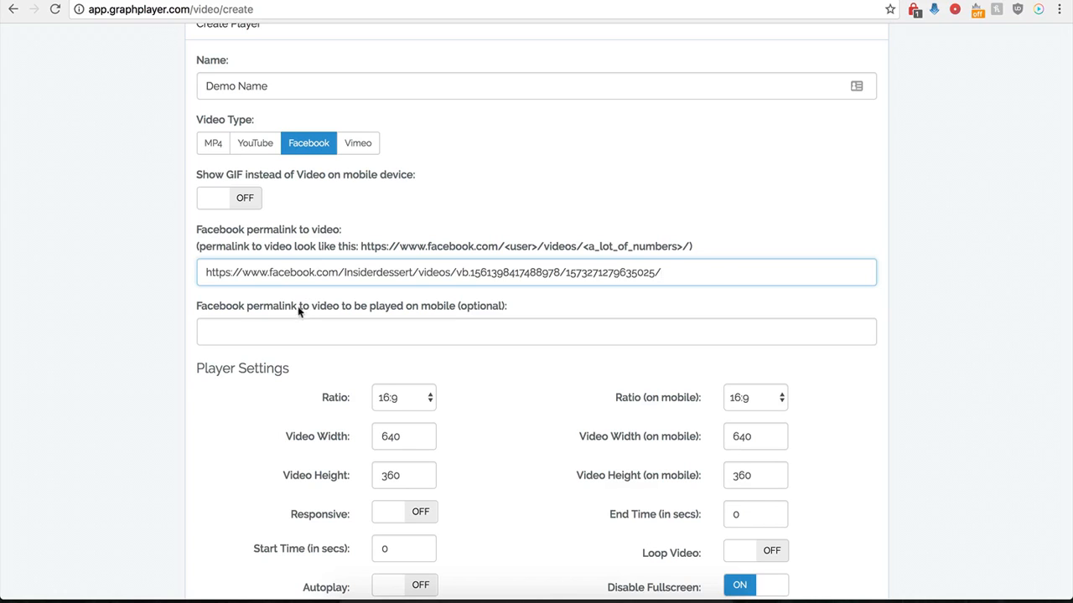
pyautogui.click(267, 336)
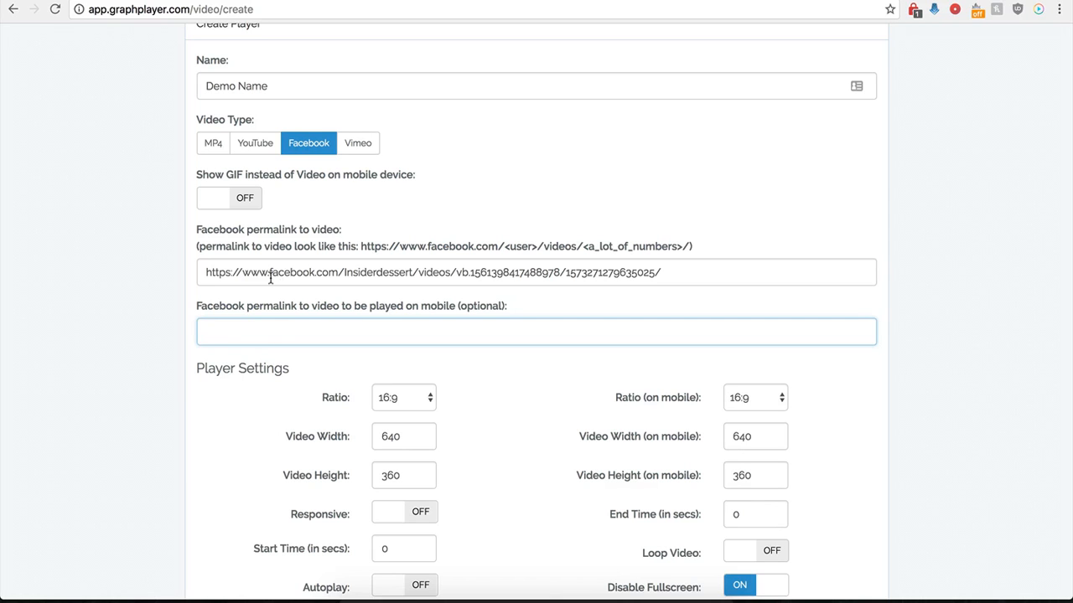
pyautogui.moveTo(304, 273); pyautogui.dragTo(467, 272)
pyautogui.click(230, 273)
pyautogui.moveTo(230, 273); pyautogui.dragTo(475, 270)
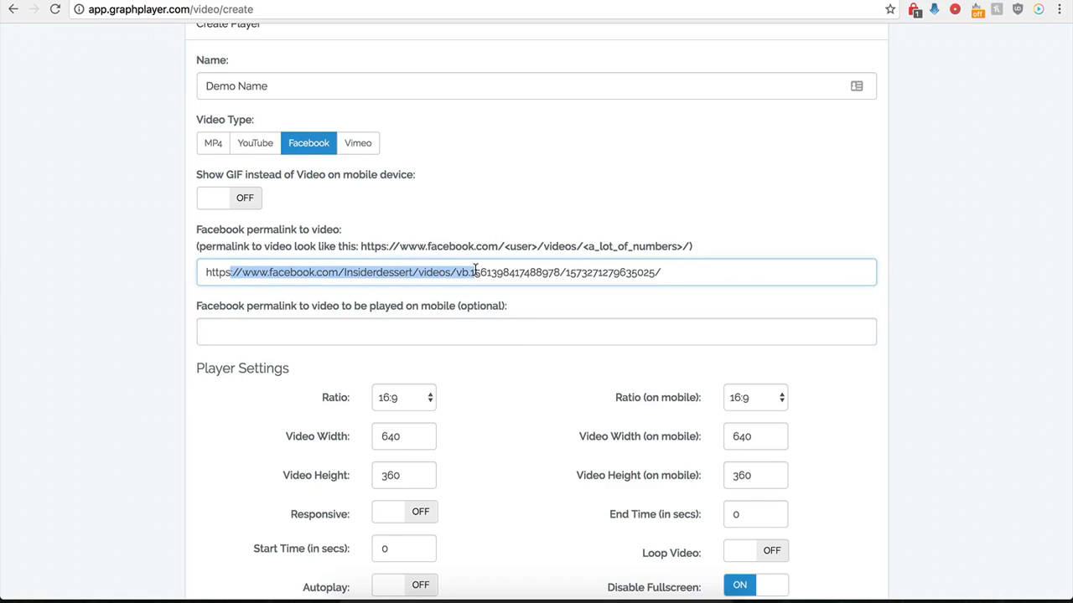
pyautogui.click(368, 332)
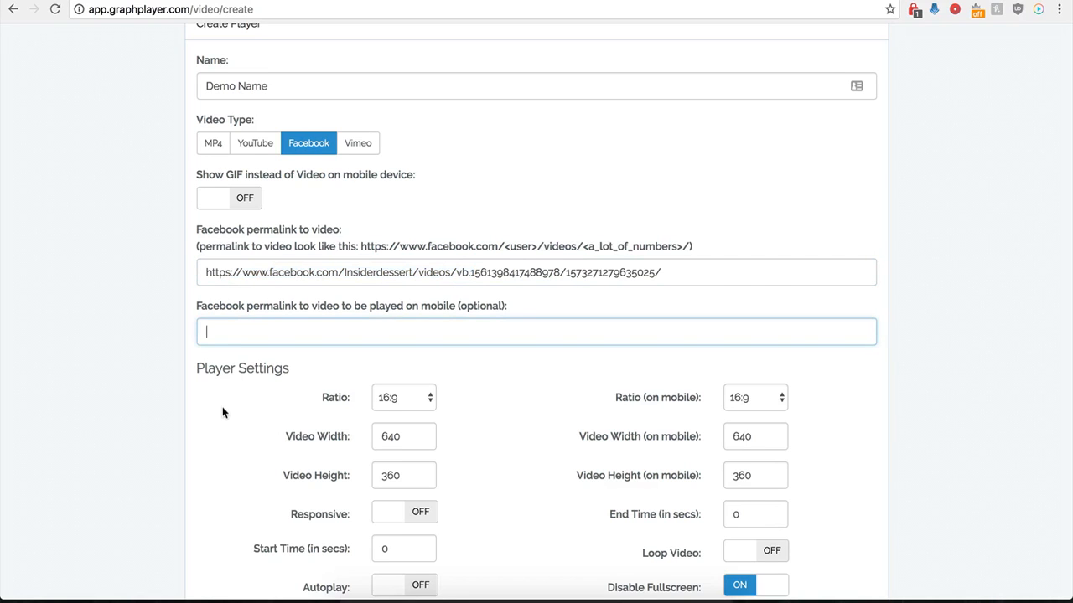
# - Review the aspect ratio choices for the desktop and mobile players, keeping both at 16:9
pyautogui.scroll(-3, 223, 410)
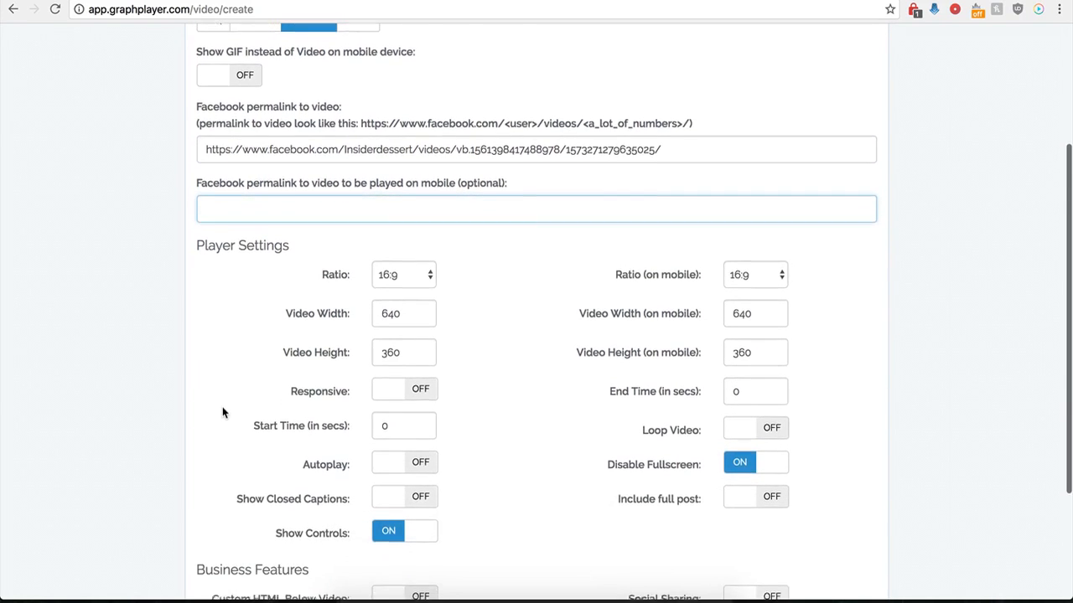
pyautogui.scroll(-2, 222, 410)
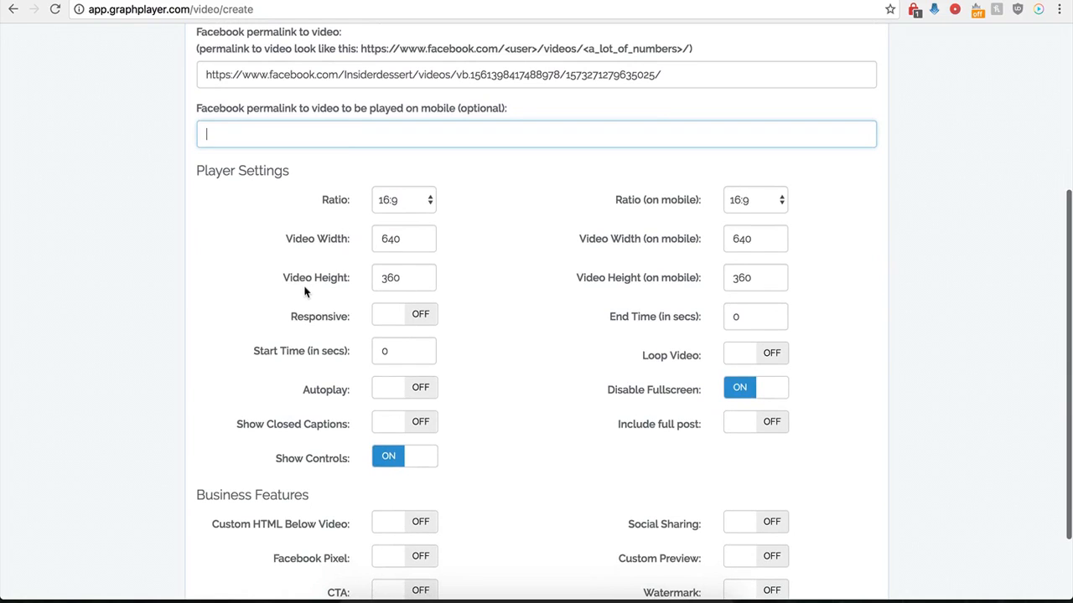
pyautogui.click(423, 203)
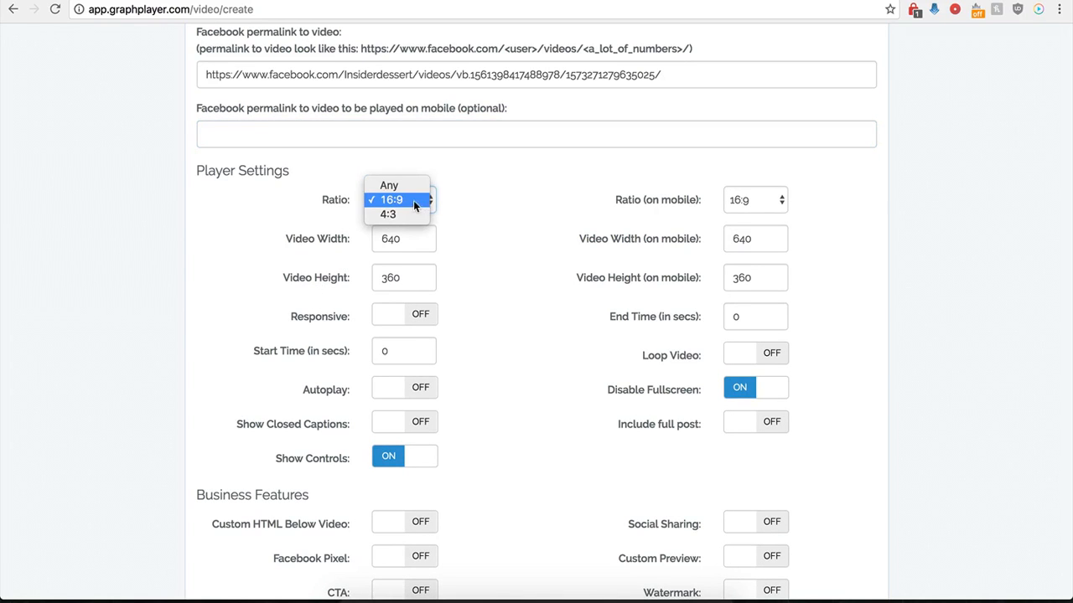
pyautogui.click(400, 203)
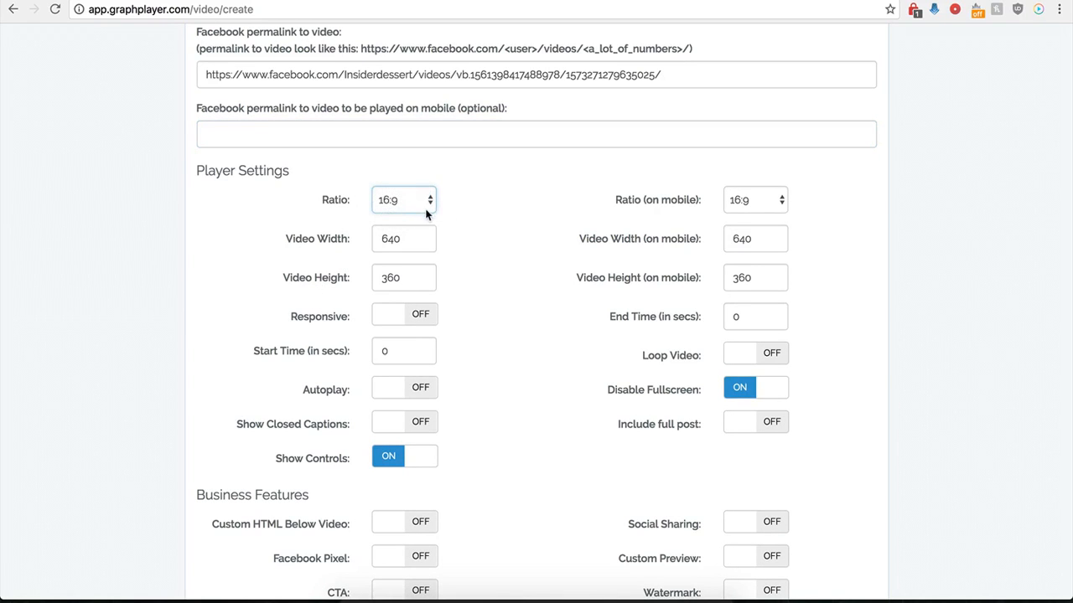
pyautogui.click(755, 202)
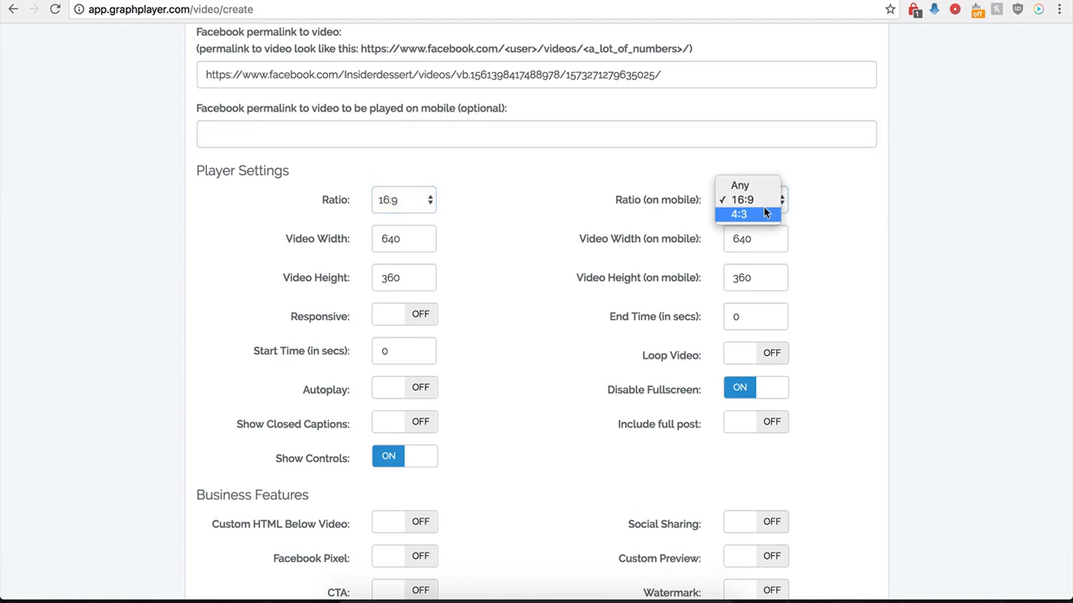
pyautogui.click(608, 195)
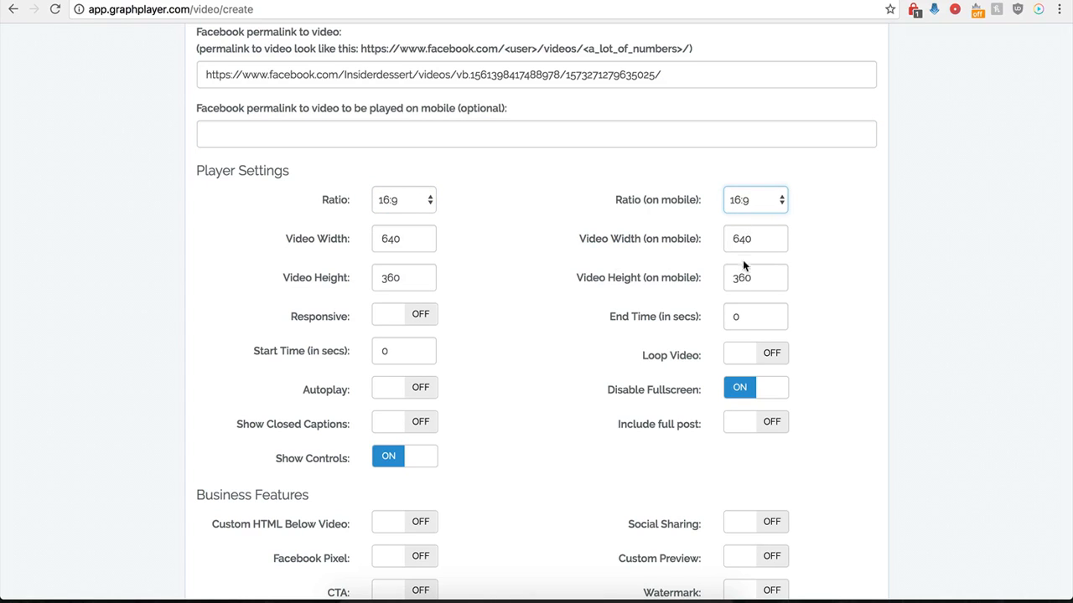
pyautogui.click(432, 316)
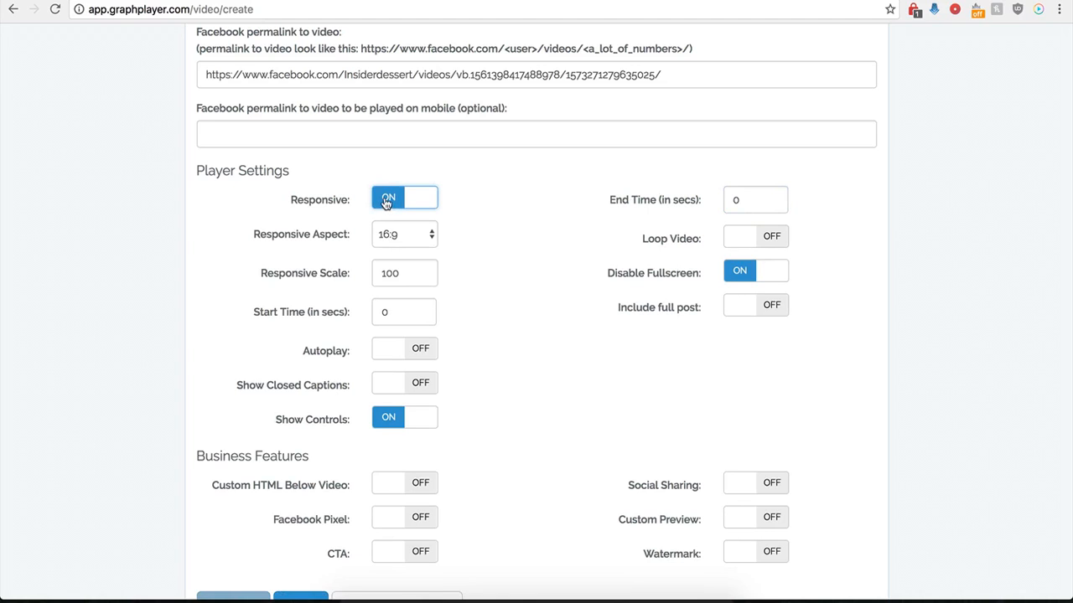
pyautogui.click(383, 197)
pyautogui.click(411, 312)
pyautogui.click(390, 202)
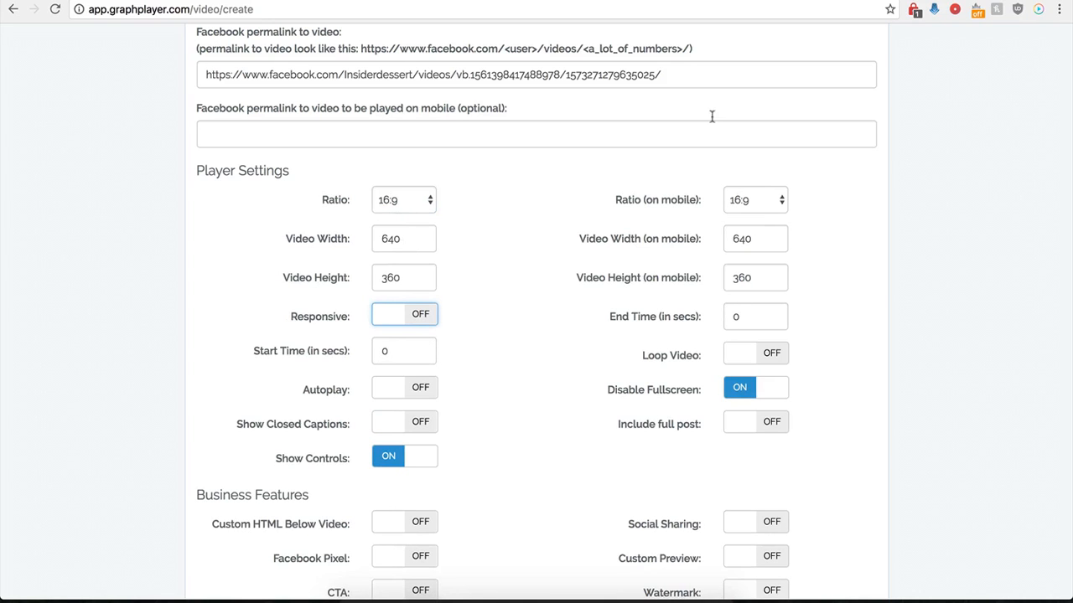
# - Set the video's start time to 1 second and its end time to 30 seconds
pyautogui.click(780, 0)
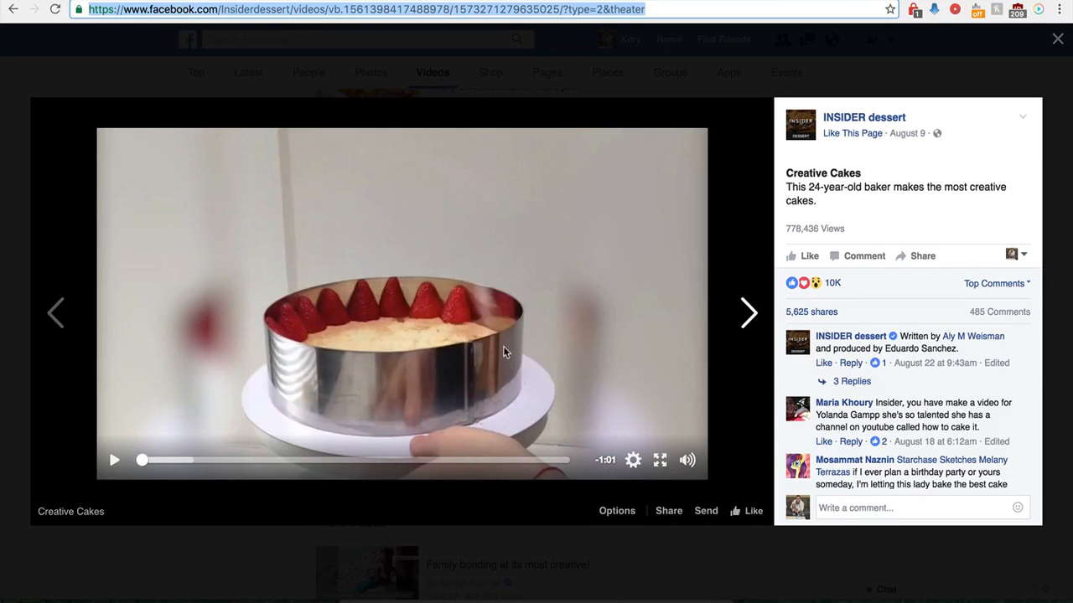
pyautogui.click(342, 0)
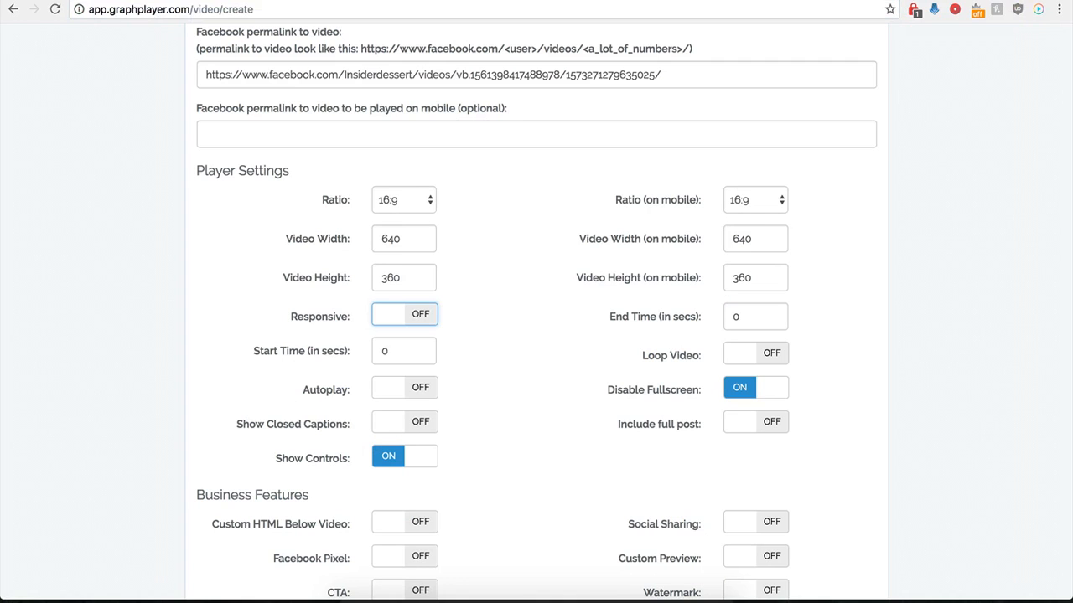
pyautogui.doubleClick(384, 352)
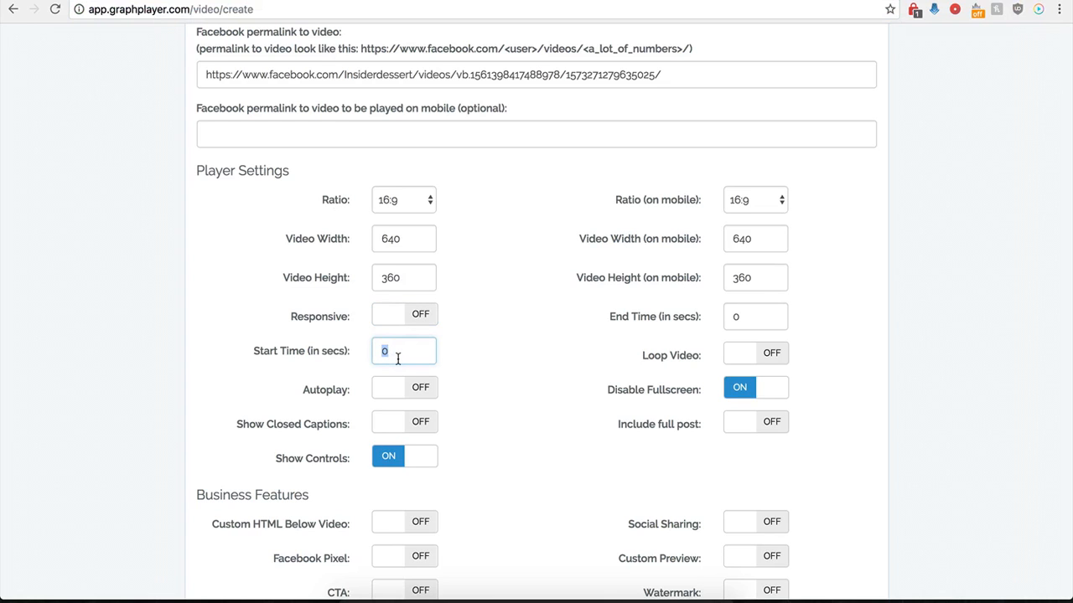
pyautogui.write('1')
pyautogui.moveTo(761, 317); pyautogui.dragTo(727, 317)
pyautogui.write('30')
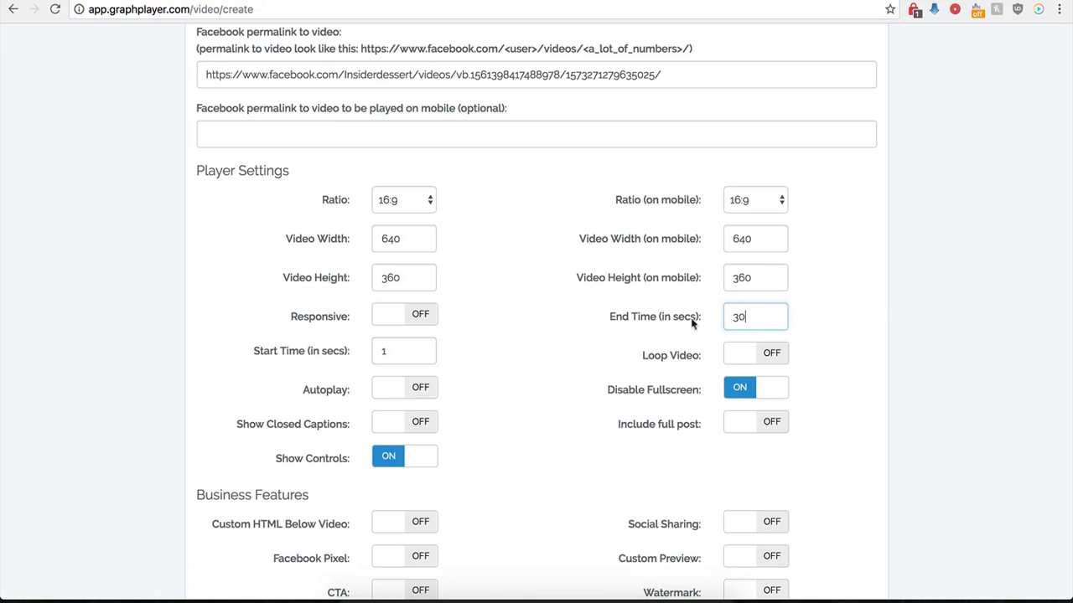
pyautogui.click(528, 339)
# - Try the Include full post option by enabling it and switching it back off
pyautogui.scroll(1, 555, 364)
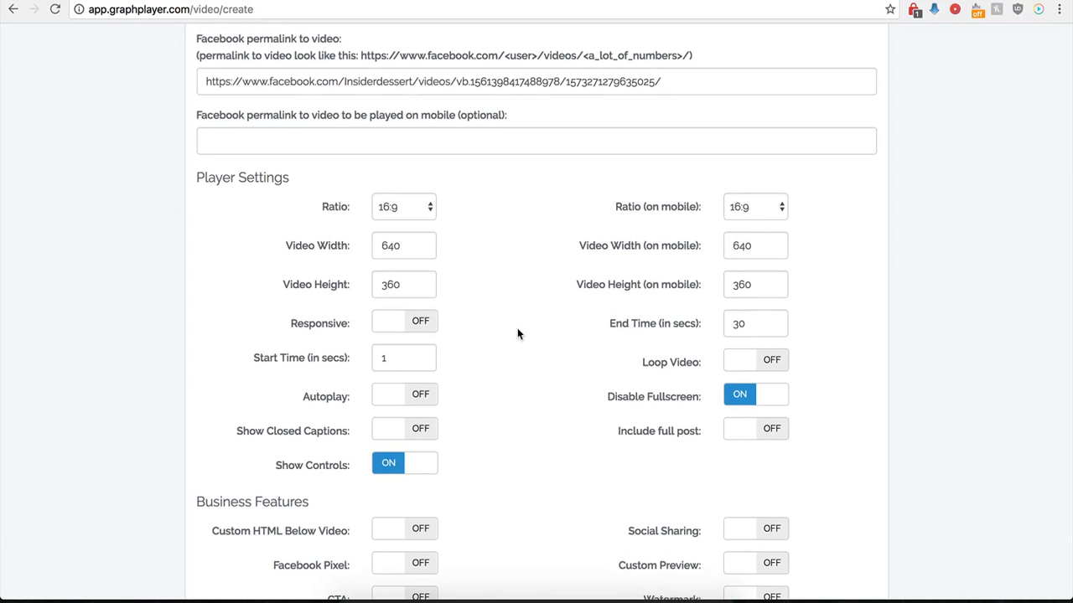
pyautogui.click(766, 431)
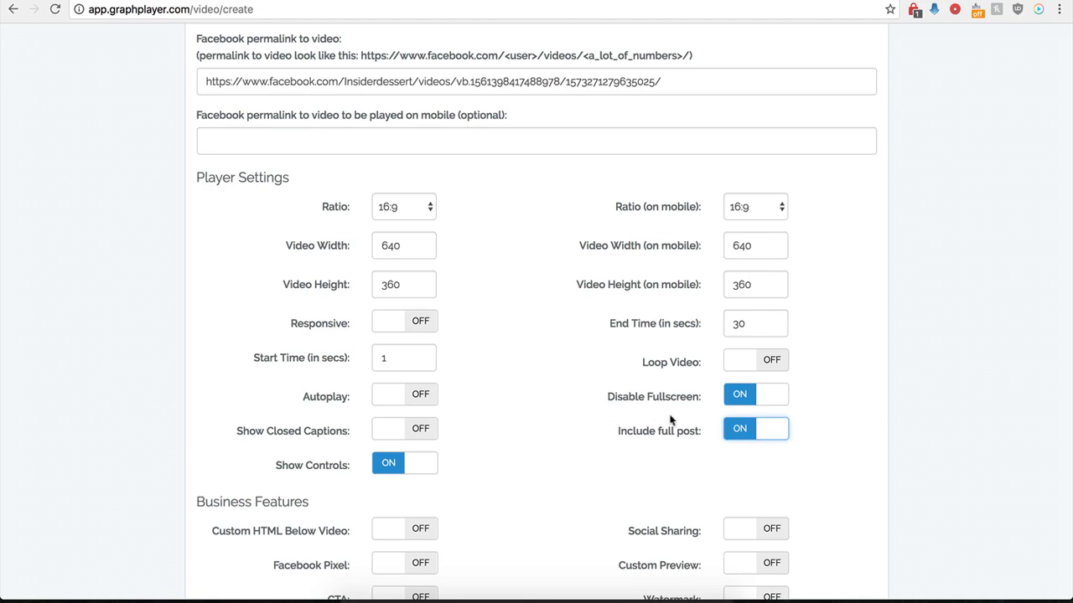
pyautogui.click(733, 431)
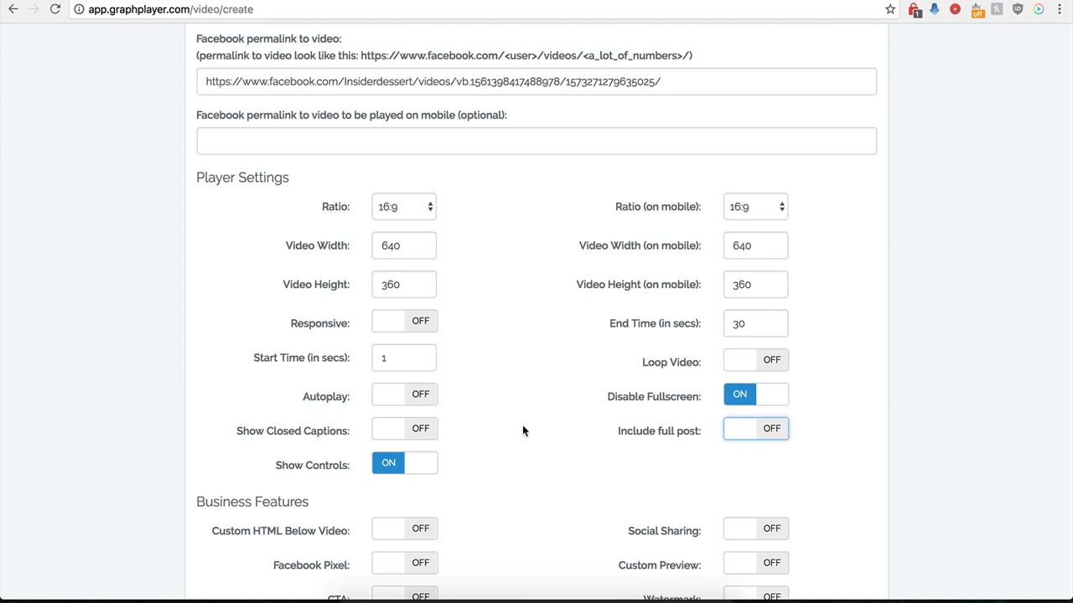
# - Save the Demo Name player and copy its embed script code
pyautogui.scroll(-3, 522, 428)
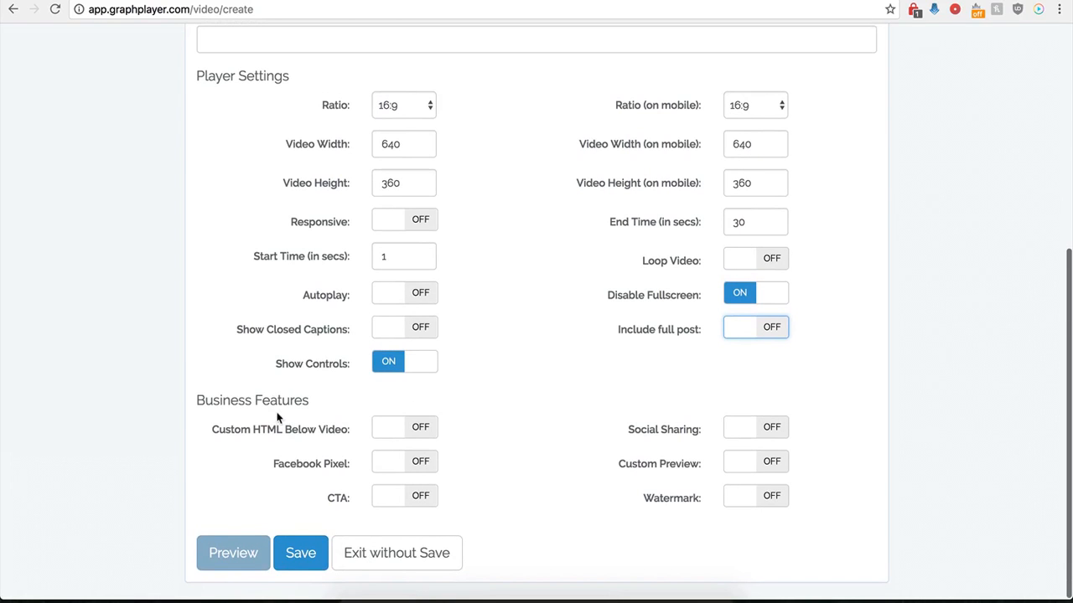
pyautogui.click(300, 553)
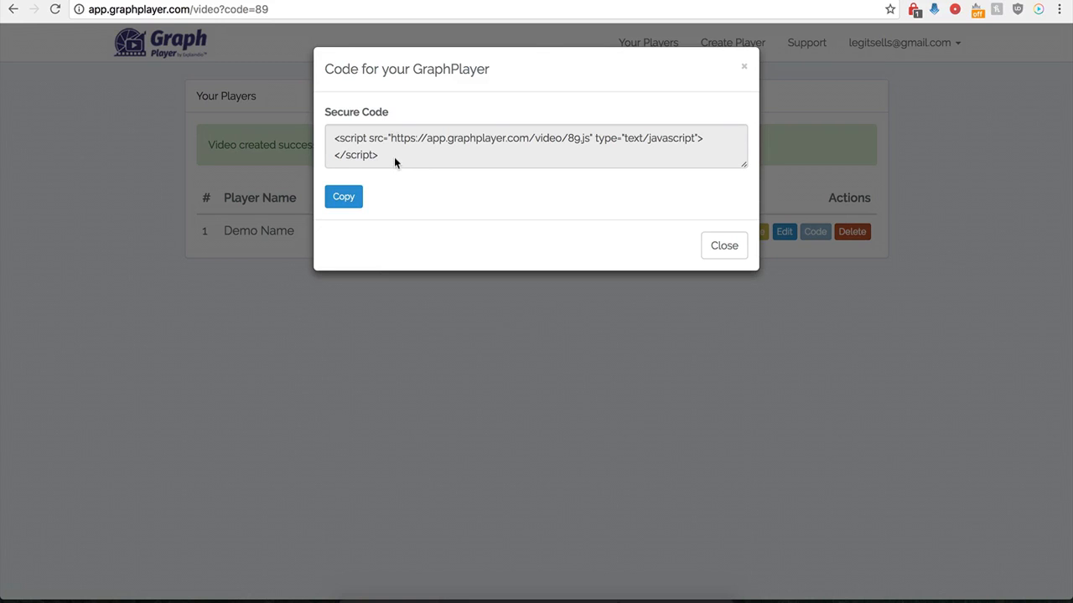
pyautogui.moveTo(395, 160); pyautogui.dragTo(329, 140)
pyautogui.hotkey('ctrl', 'c')
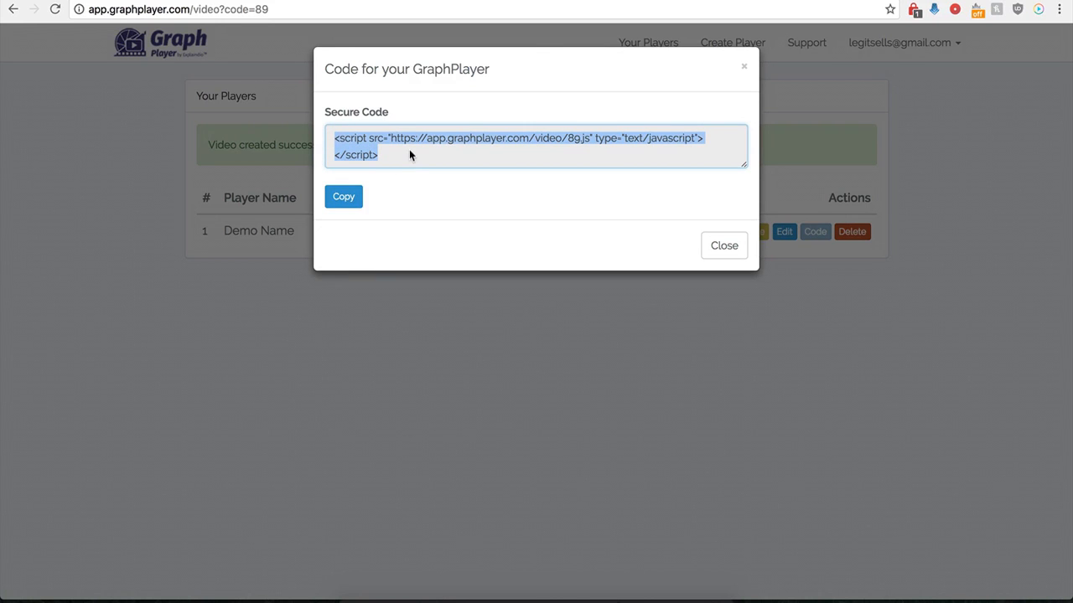
# - Switch to the WordPress post "Hello world!", paste the player's embed script into its text content and update the post
pyautogui.click(446, 0)
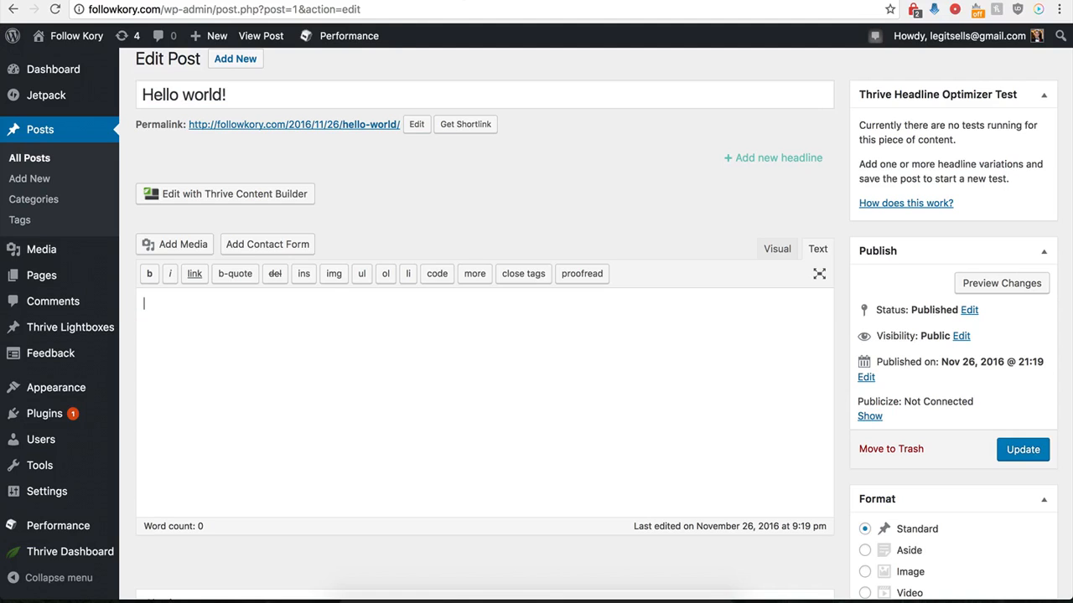
pyautogui.click(274, 361)
pyautogui.hotkey('ctrl', 'v')
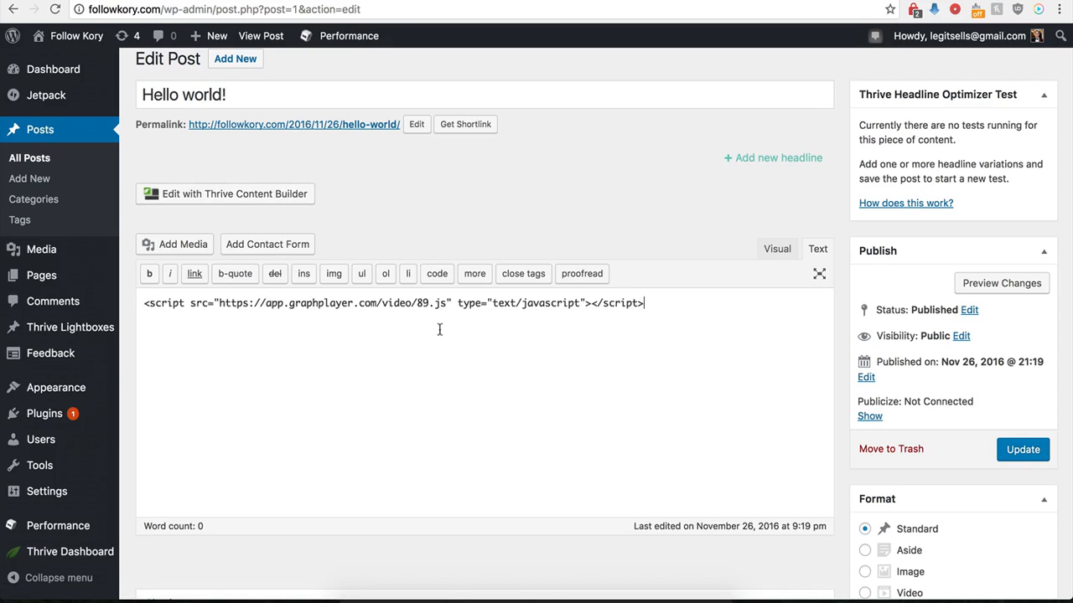
pyautogui.click(1024, 457)
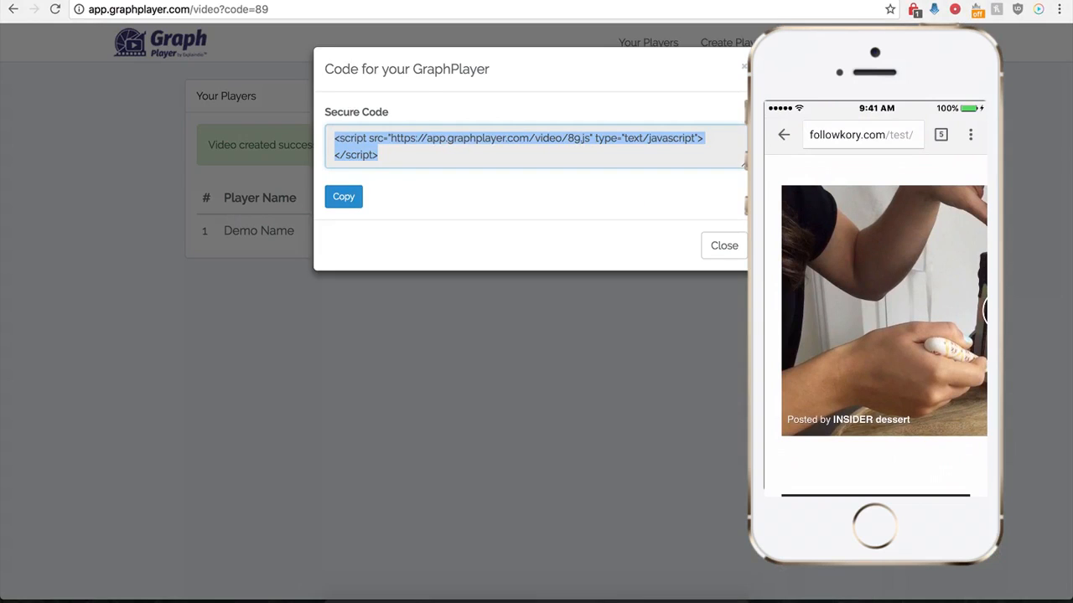
# - Close the embed code dialog, open the Demo Name player's settings and enable Show GIF instead of Video on mobile device
pyautogui.click(711, 255)
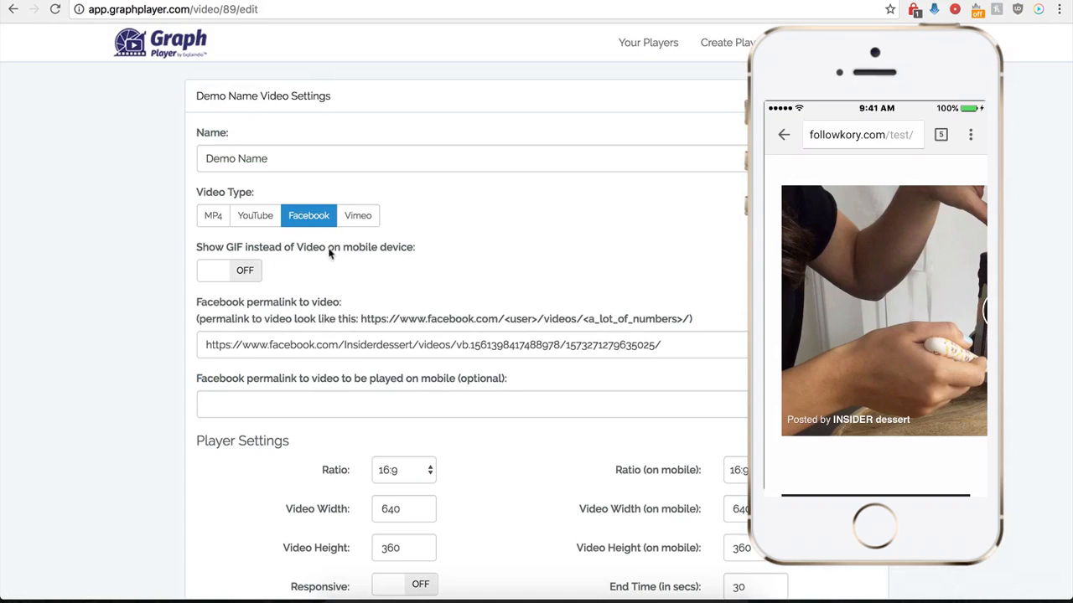
pyautogui.click(249, 271)
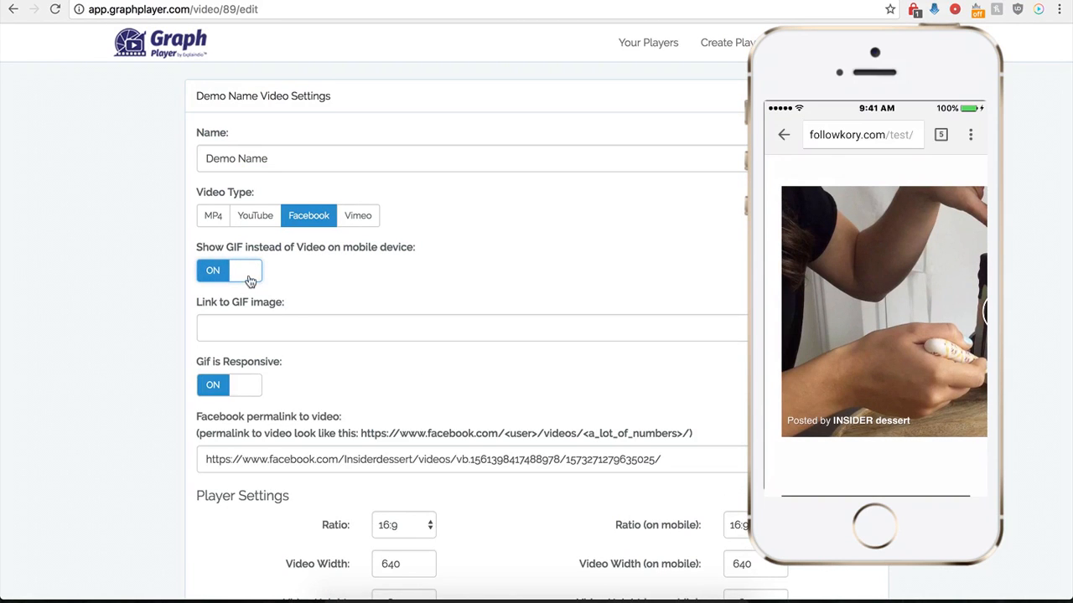
pyautogui.click(251, 327)
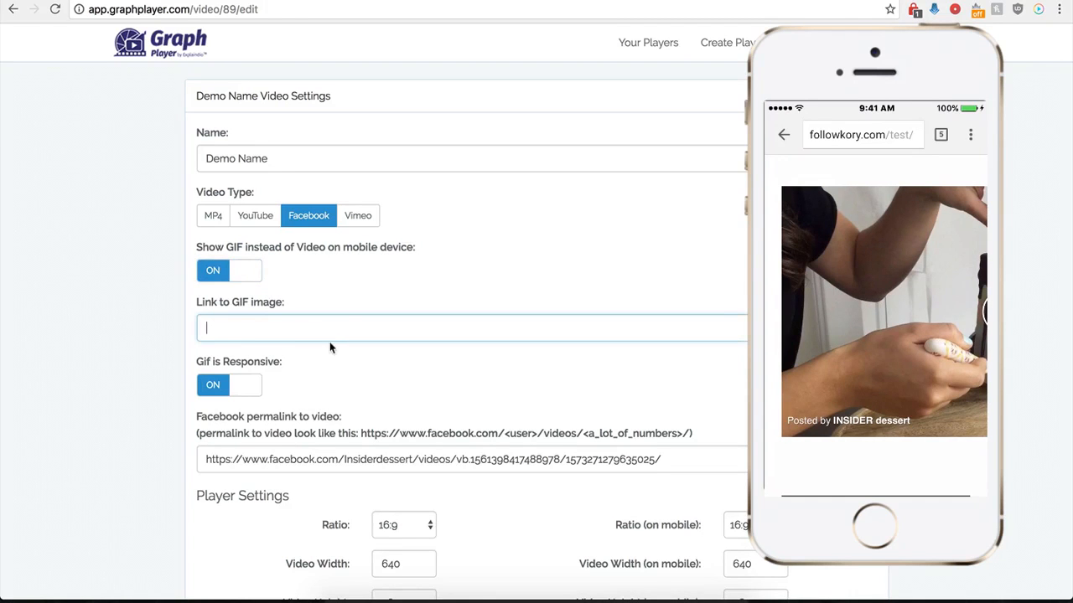
# - Switch to the GIPHY page of the INSIDER cake GIF and copy the GIF's link from its advanced sharing details
pyautogui.click(670, 1)
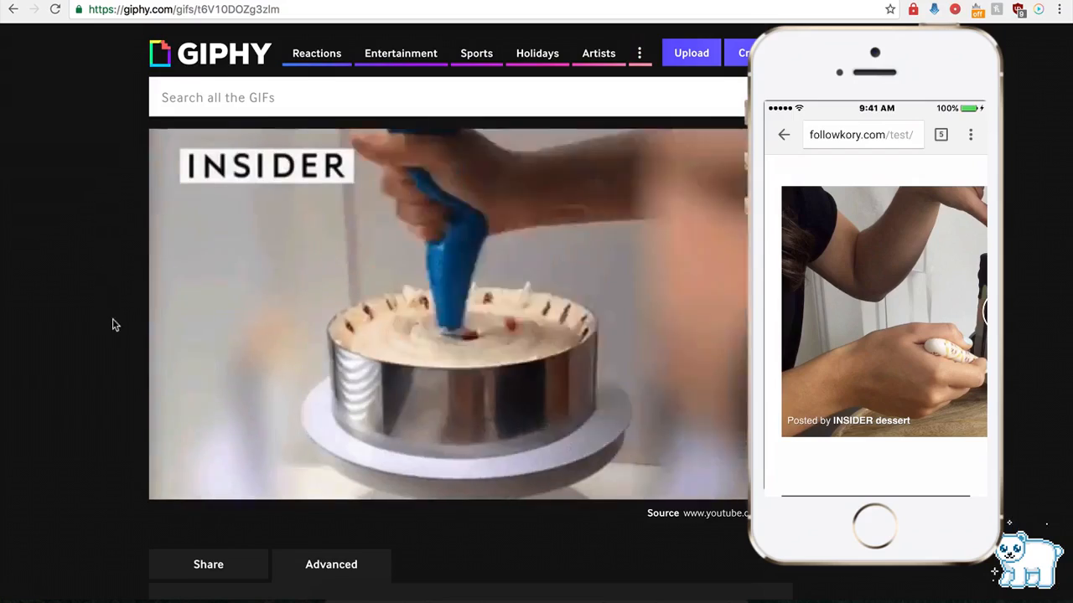
pyautogui.scroll(-1, 111, 340)
pyautogui.scroll(-1, 111, 342)
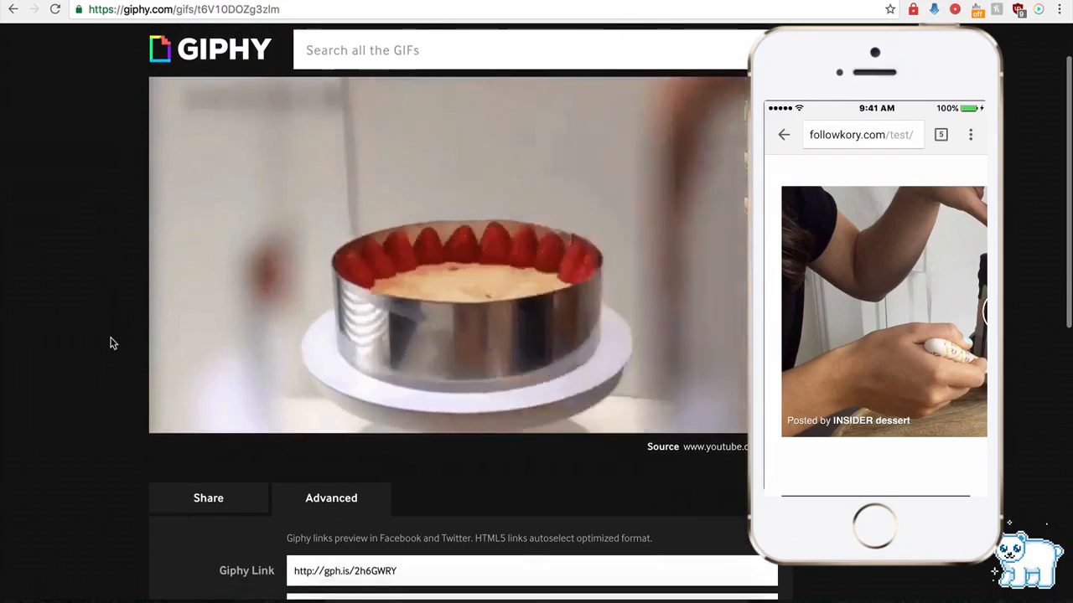
pyautogui.scroll(-4, 247, 346)
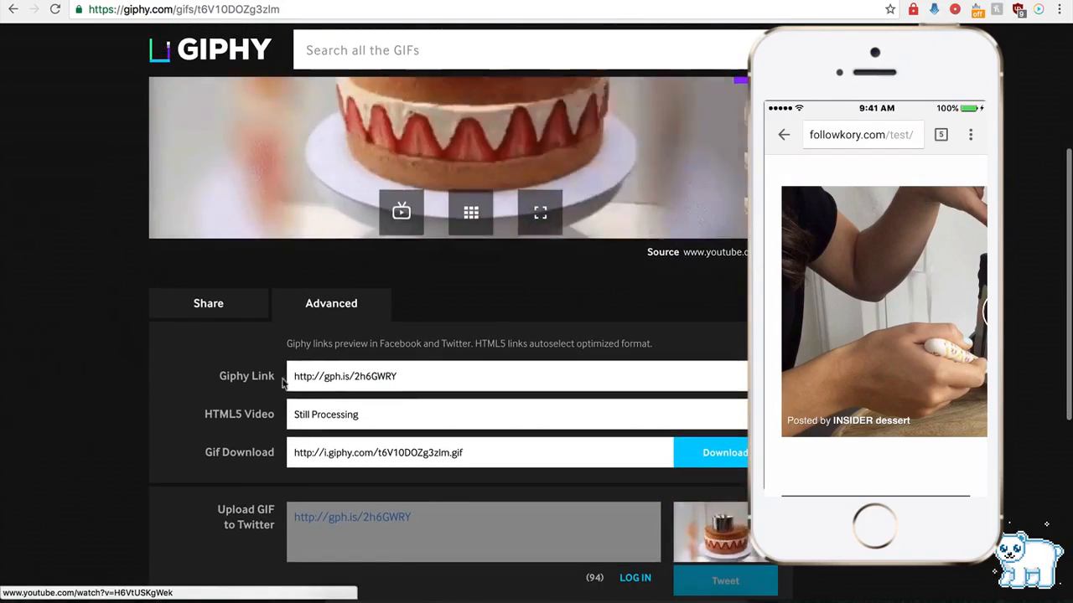
pyautogui.click(332, 379)
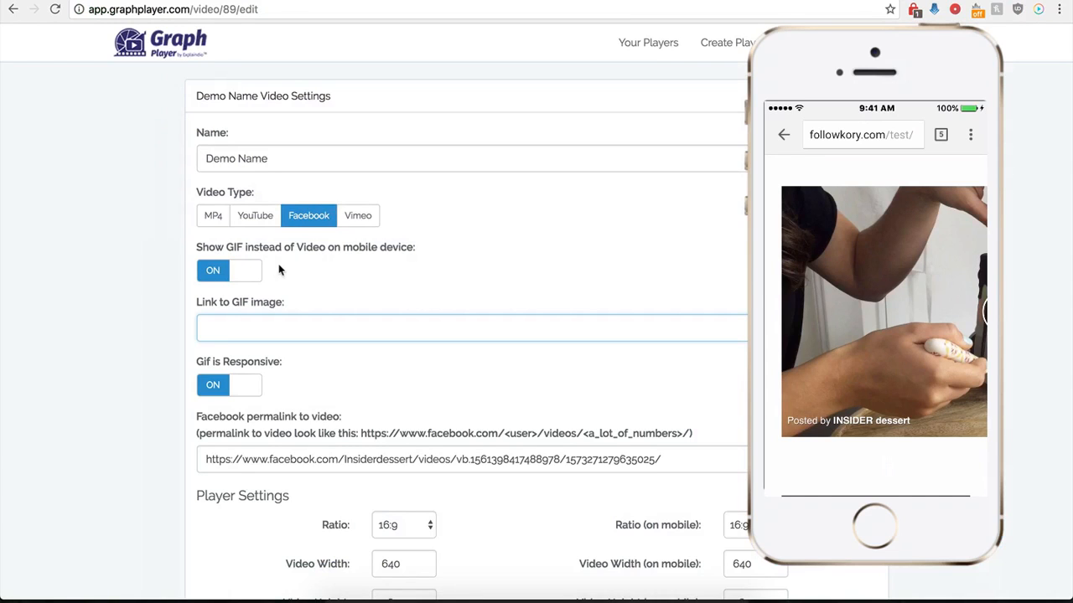
pyautogui.write('http://gph.is/2h6GWRY')
pyautogui.scroll(-5, 162, 417)
pyautogui.scroll(-6, 159, 411)
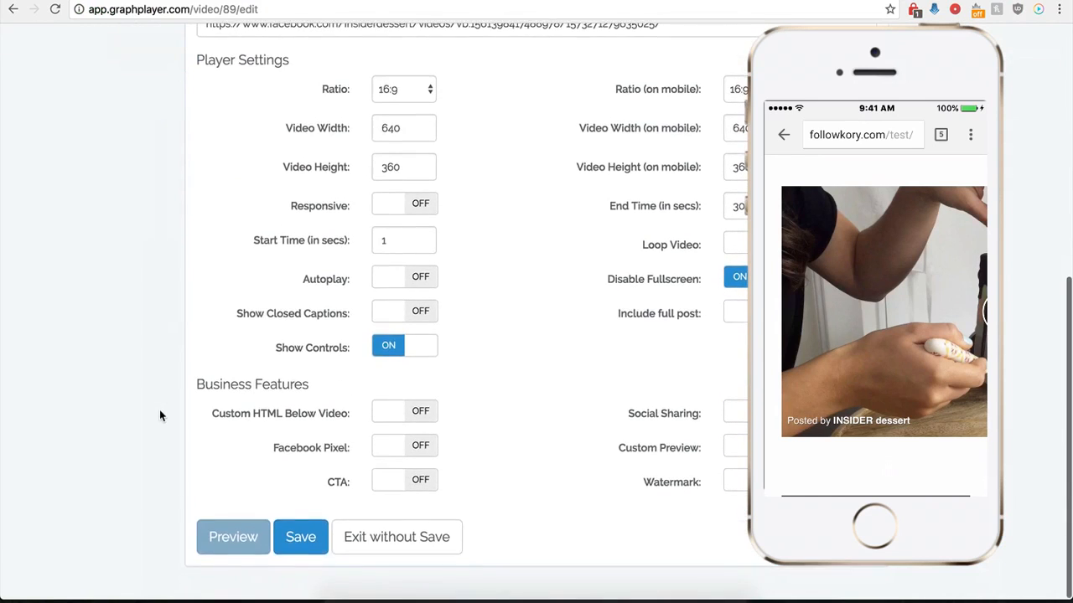
pyautogui.click(300, 553)
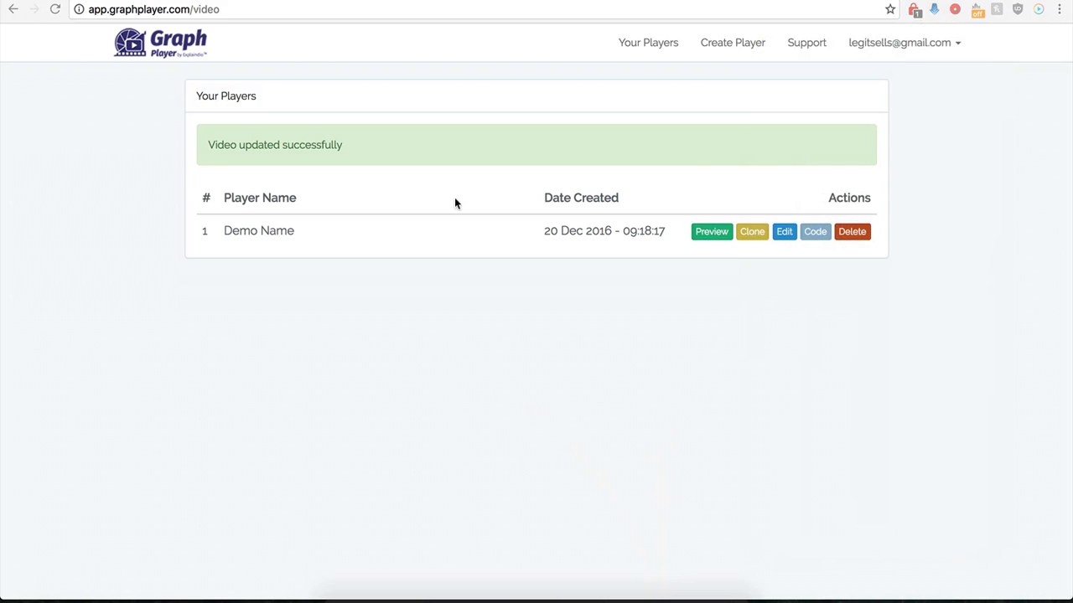
# - Reopen the Demo Name player's settings, enable Include full post and save the player
pyautogui.click(781, 234)
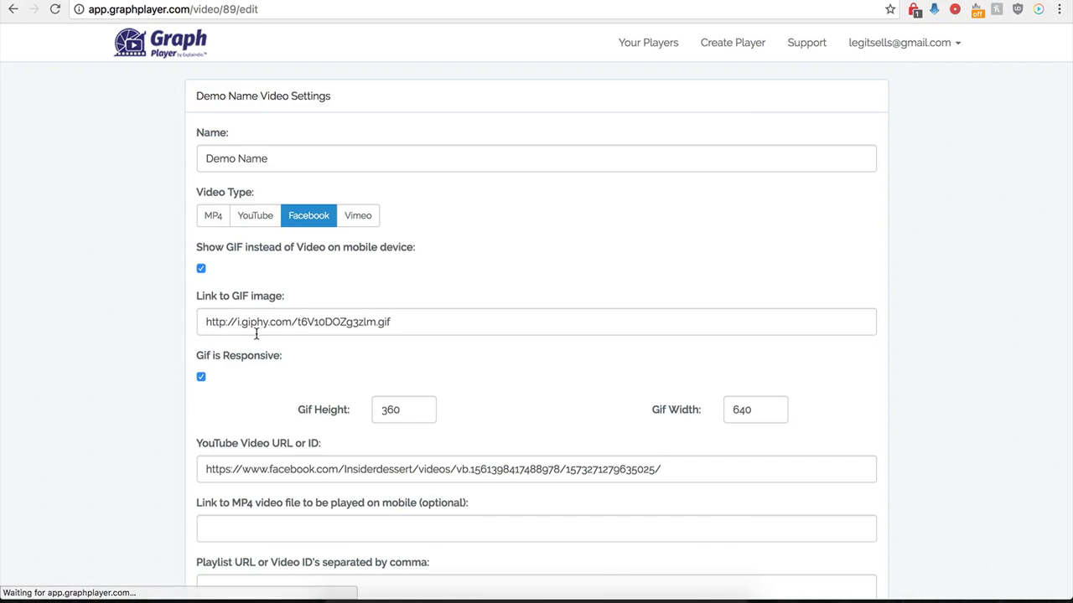
pyautogui.scroll(-2, 178, 406)
pyautogui.scroll(-5, 179, 406)
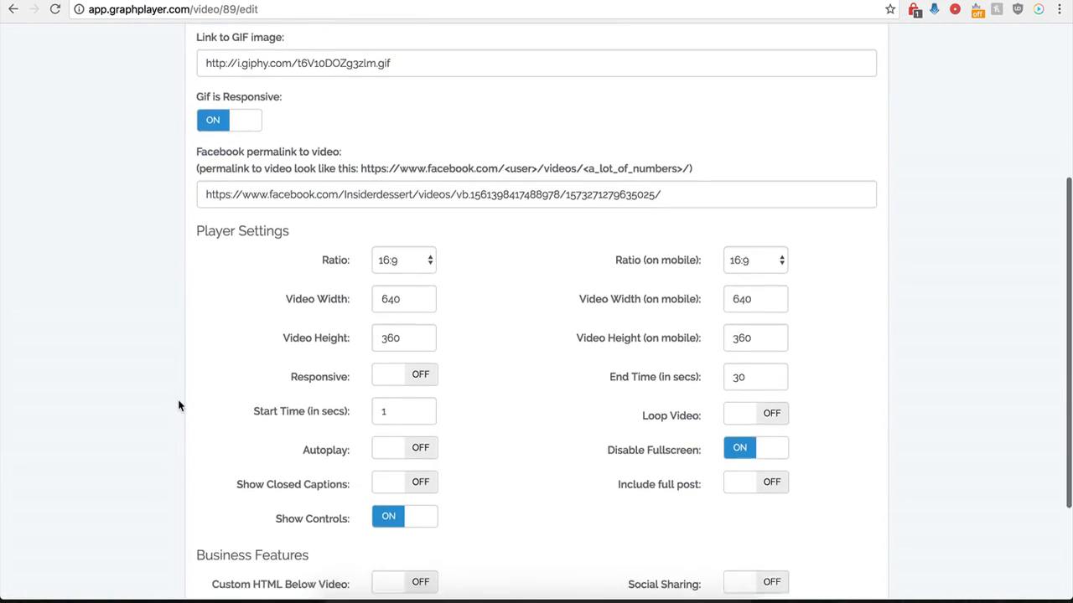
pyautogui.scroll(-1, 178, 406)
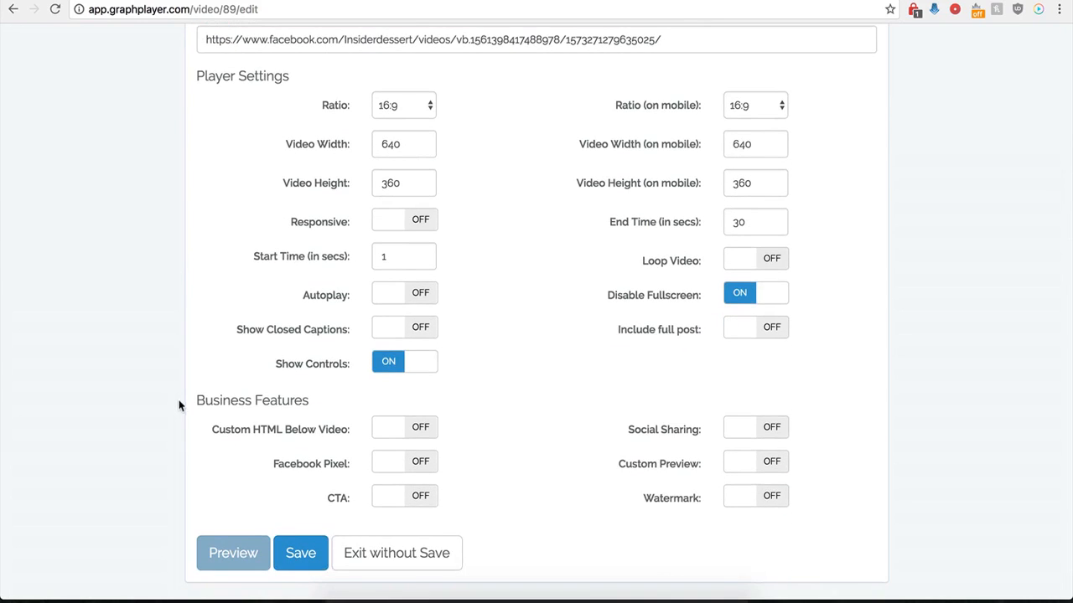
pyautogui.click(771, 334)
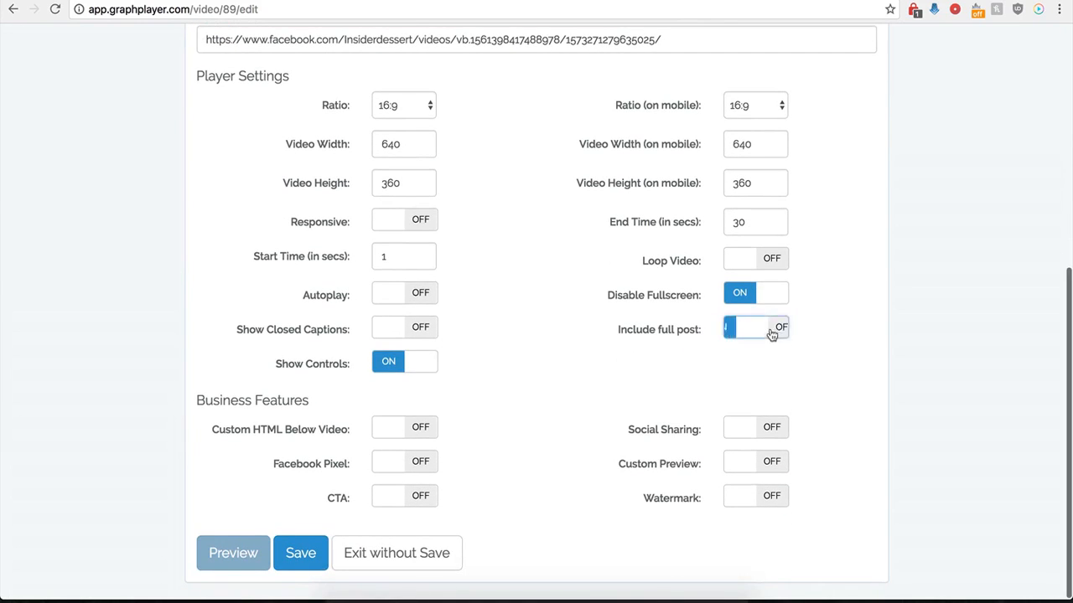
pyautogui.click(295, 554)
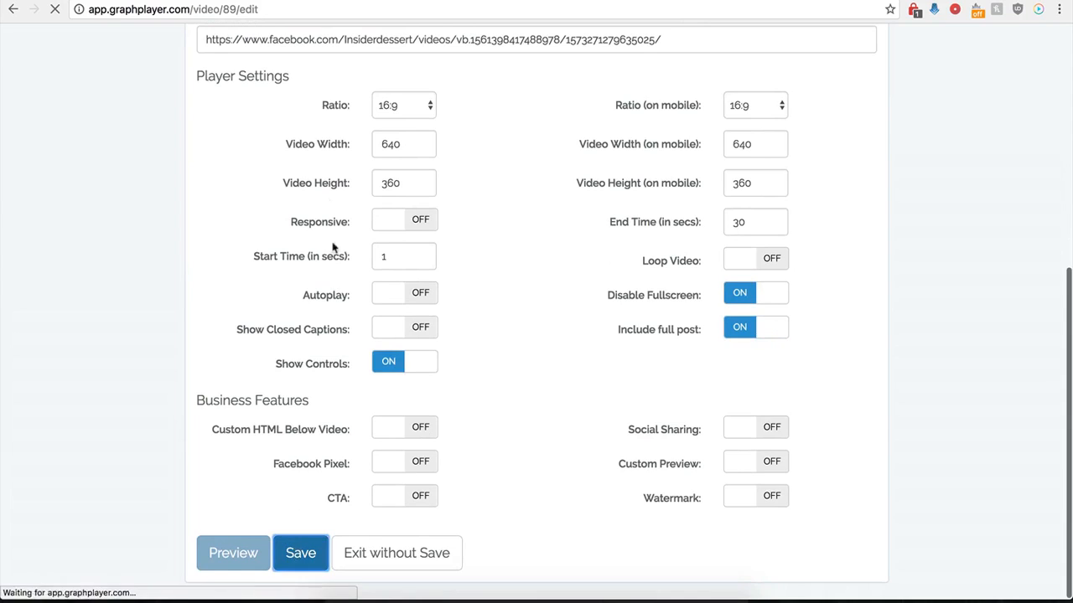
# - Reload the site's Test page, open the embedded video's comments on Facebook, and return to the GraphPlayer list of players
pyautogui.click(463, 0)
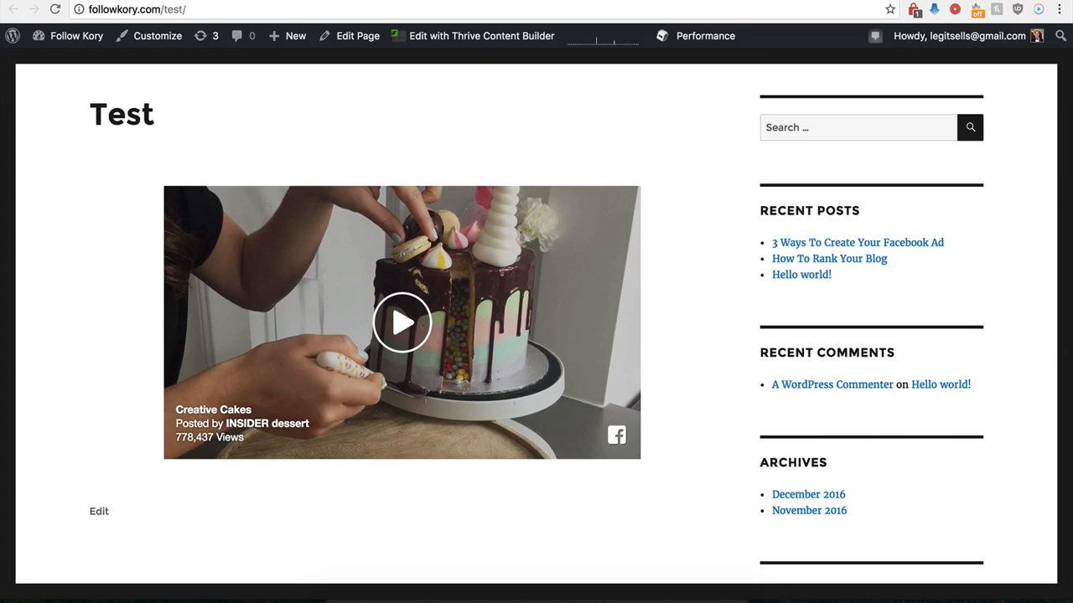
pyautogui.click(56, 9)
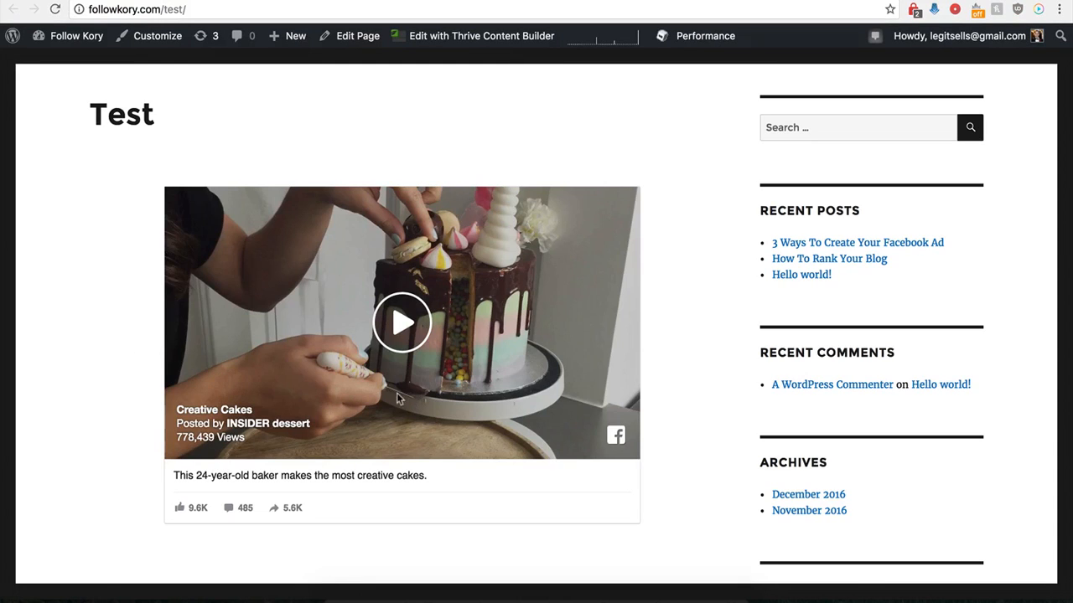
pyautogui.scroll(-1, 151, 490)
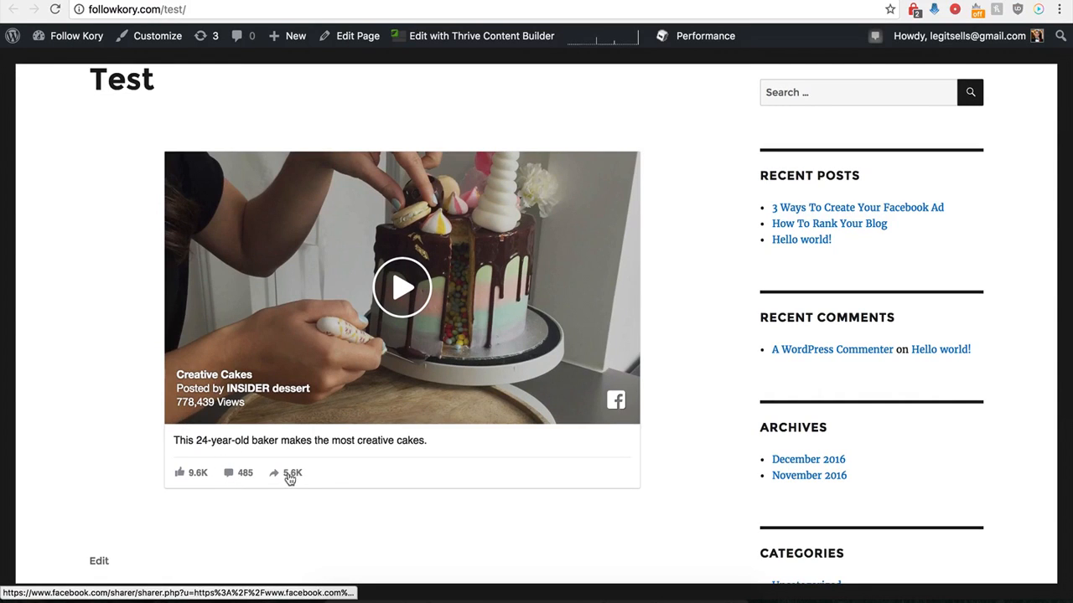
pyautogui.click(230, 476)
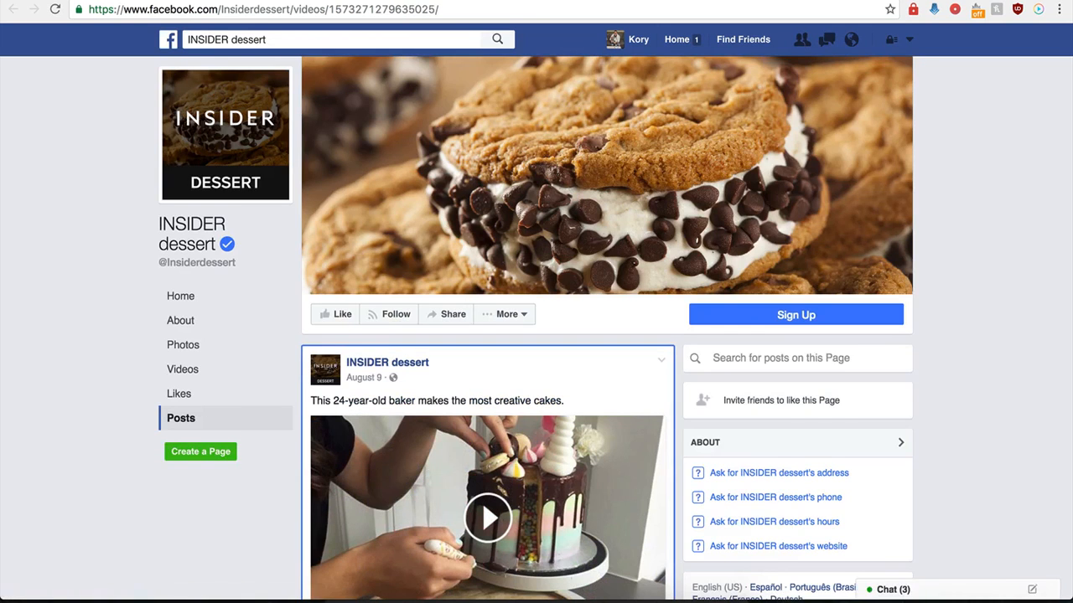
pyautogui.press('super+w')
pyautogui.press('super+w')
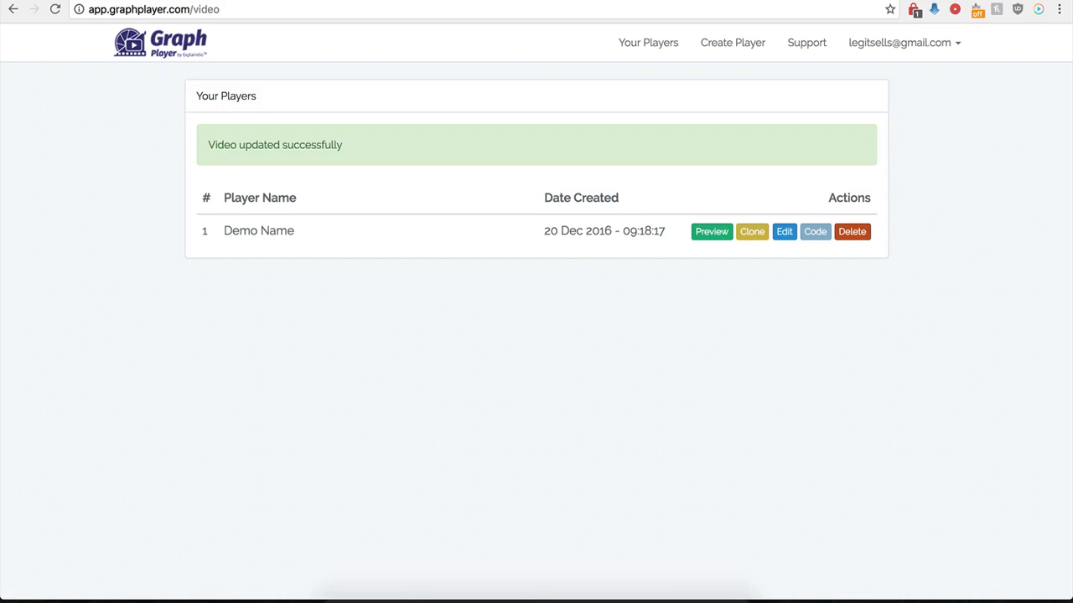
# - Reopen the Demo Name player's settings and enable Custom HTML Below Video
pyautogui.click(785, 238)
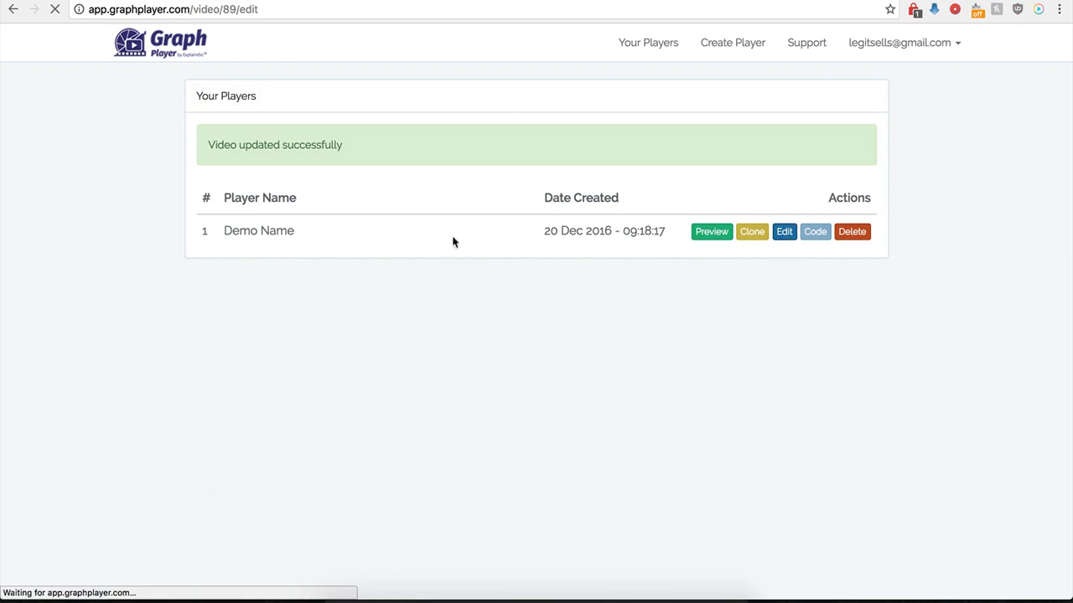
pyautogui.scroll(-5, 285, 361)
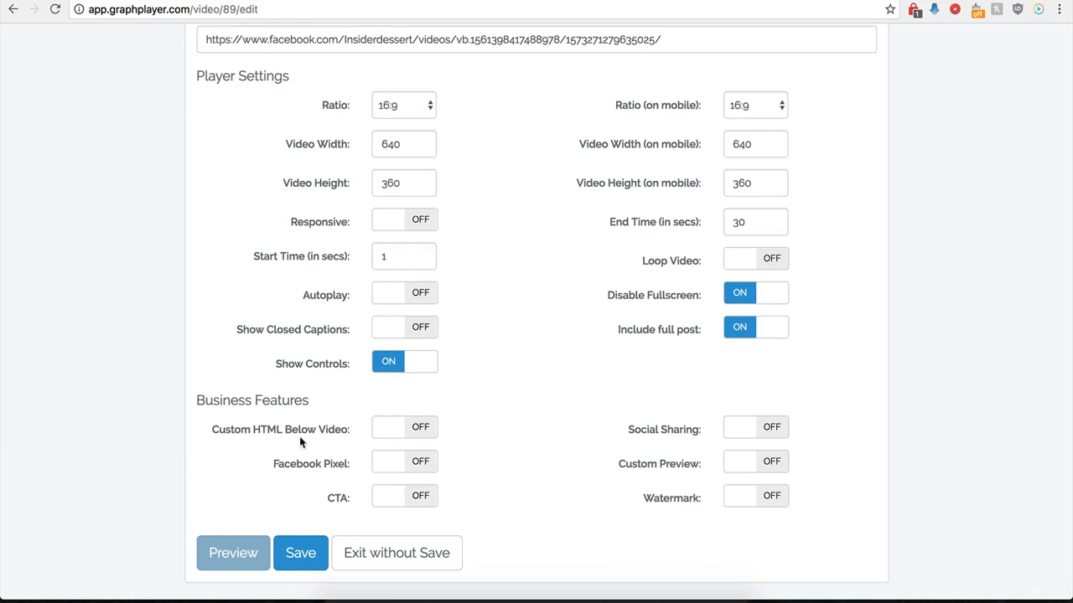
pyautogui.click(419, 427)
pyautogui.scroll(-3, 457, 465)
pyautogui.click(394, 330)
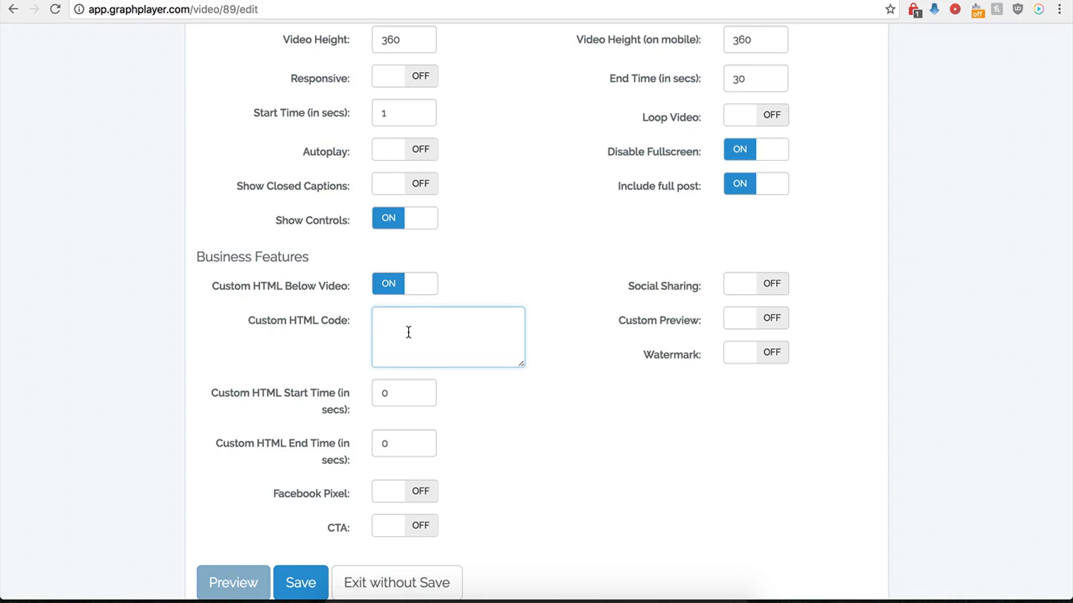
# - Set the Custom HTML start time to 120 seconds
pyautogui.click(397, 398)
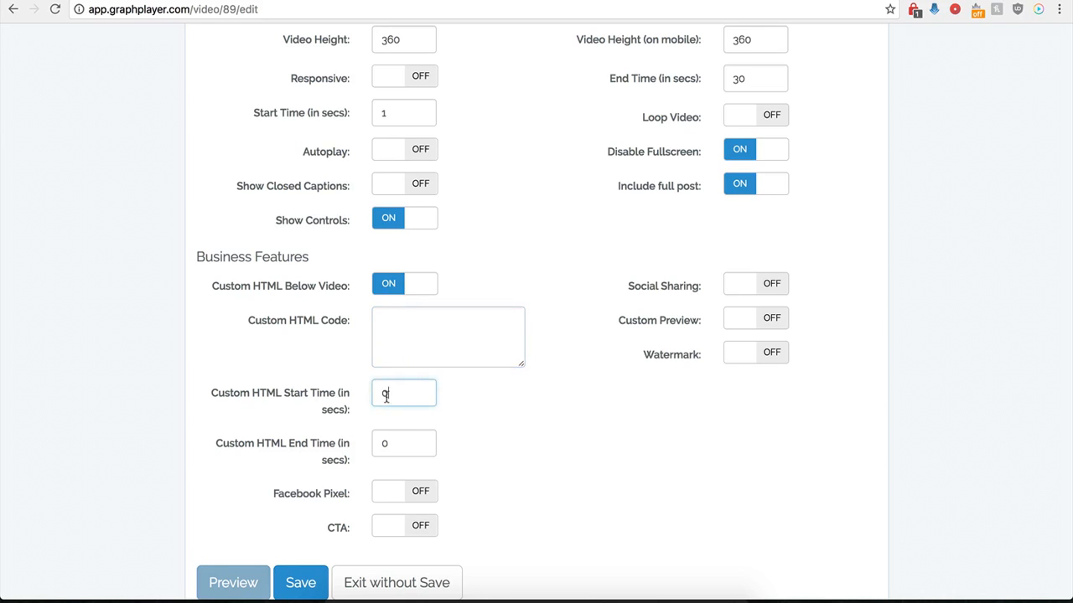
pyautogui.doubleClick(397, 398)
pyautogui.click(404, 442)
pyautogui.click(395, 401)
pyautogui.click(416, 332)
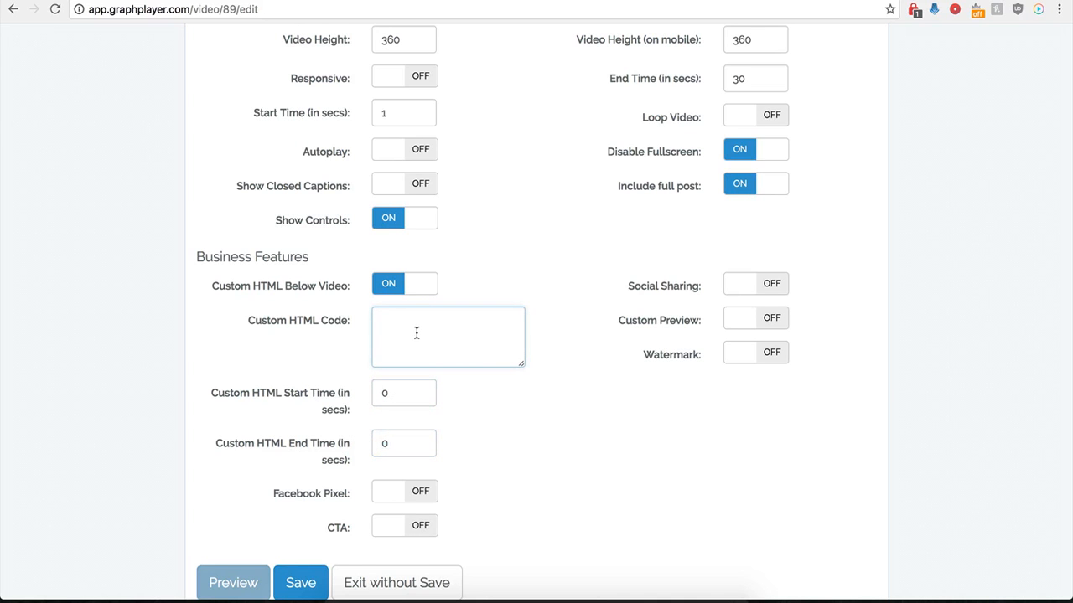
pyautogui.scroll(3, 417, 333)
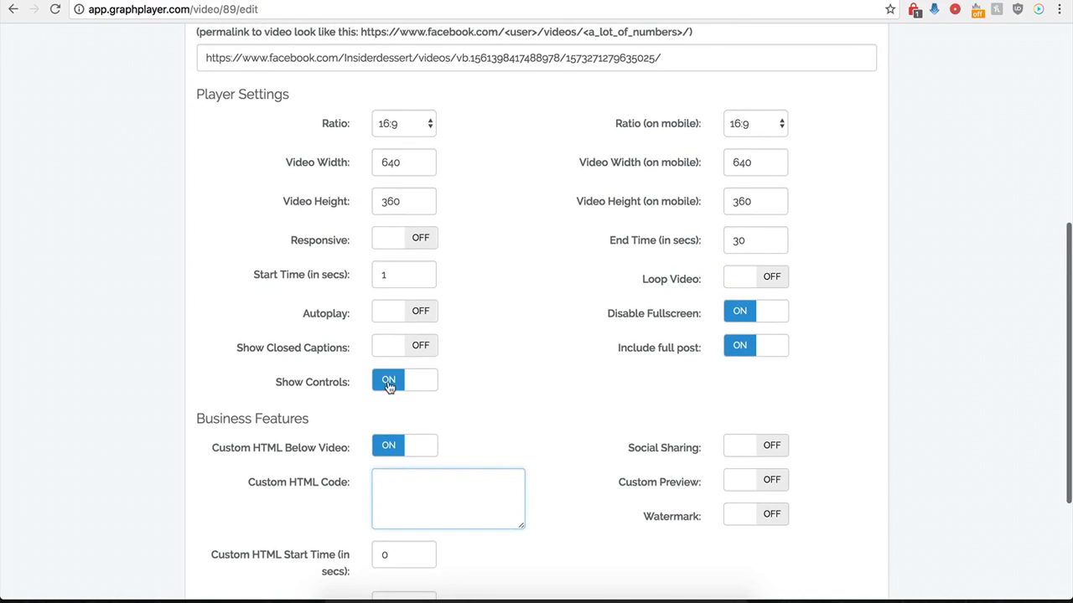
pyautogui.scroll(-2, 388, 381)
pyautogui.scroll(-1, 407, 394)
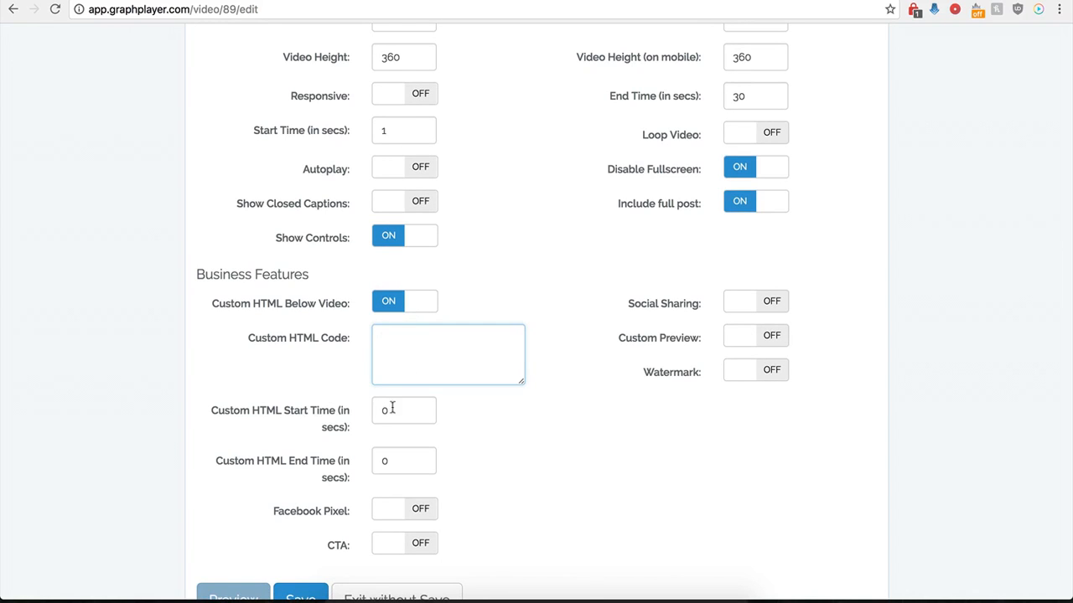
pyautogui.moveTo(412, 410); pyautogui.dragTo(374, 411)
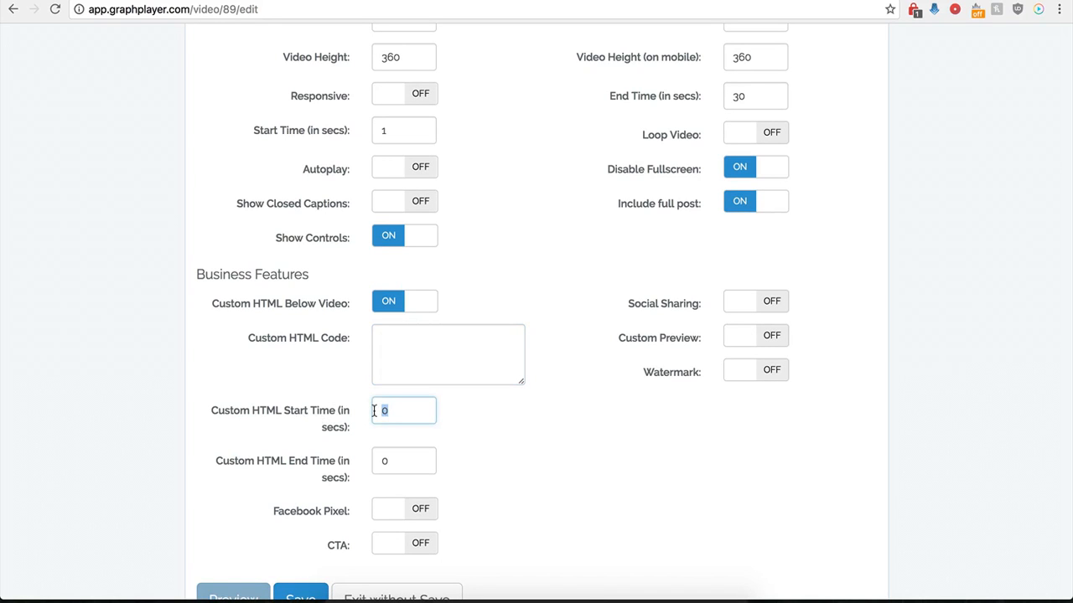
pyautogui.write('12')
pyautogui.click(399, 344)
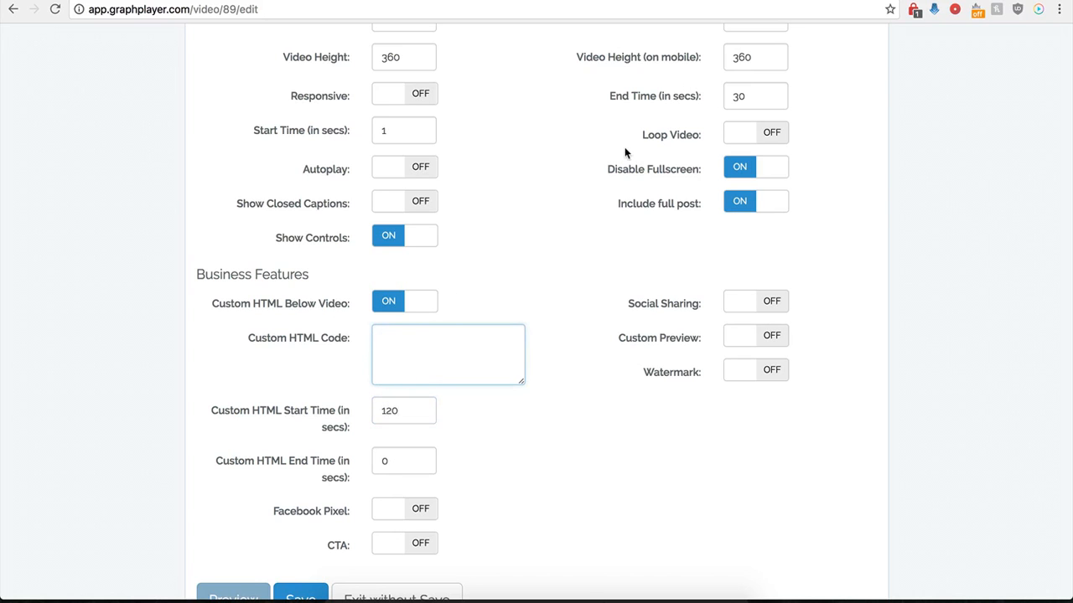
pyautogui.scroll(-1, 476, 348)
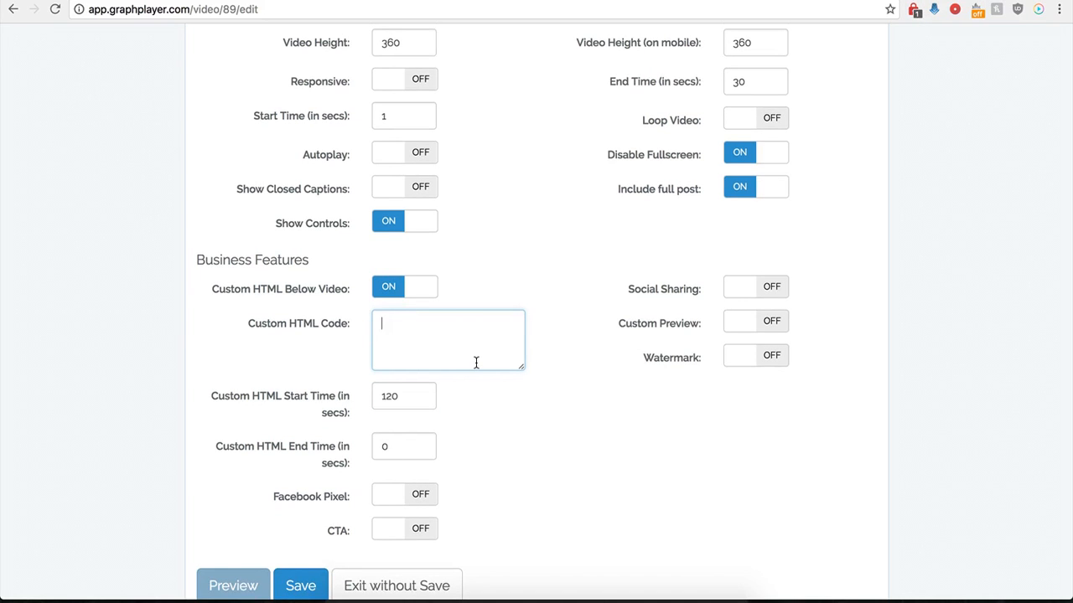
pyautogui.write('<center><img src="http://kompozer-tutorial.com/BootGifts/Buttons/Buy%20Now%20Buttons/buy-now-button-16.png"></center>')
pyautogui.moveTo(521, 367); pyautogui.dragTo(558, 424)
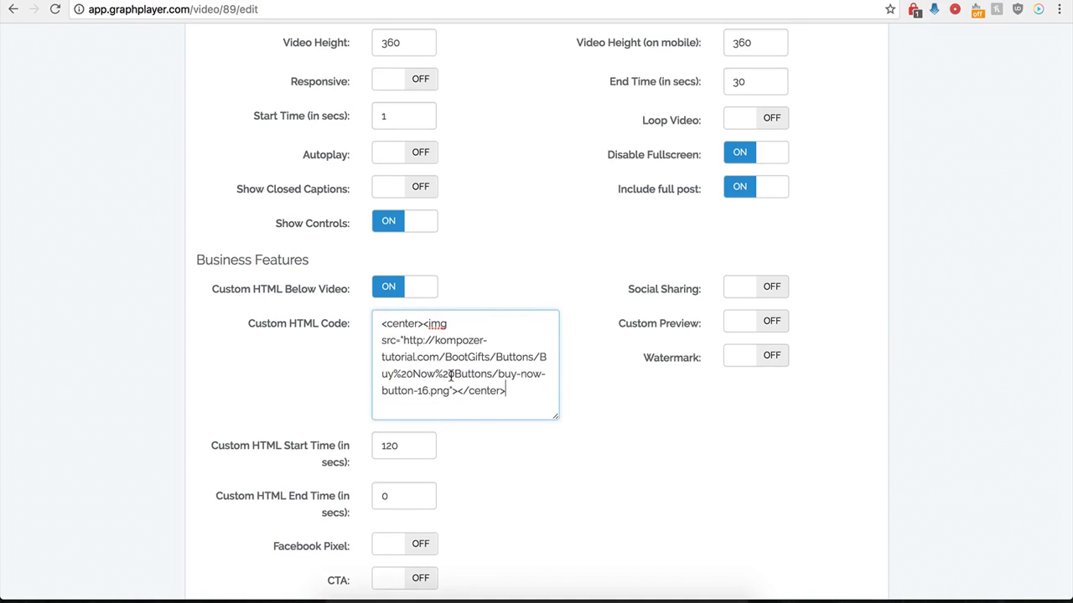
pyautogui.click(408, 426)
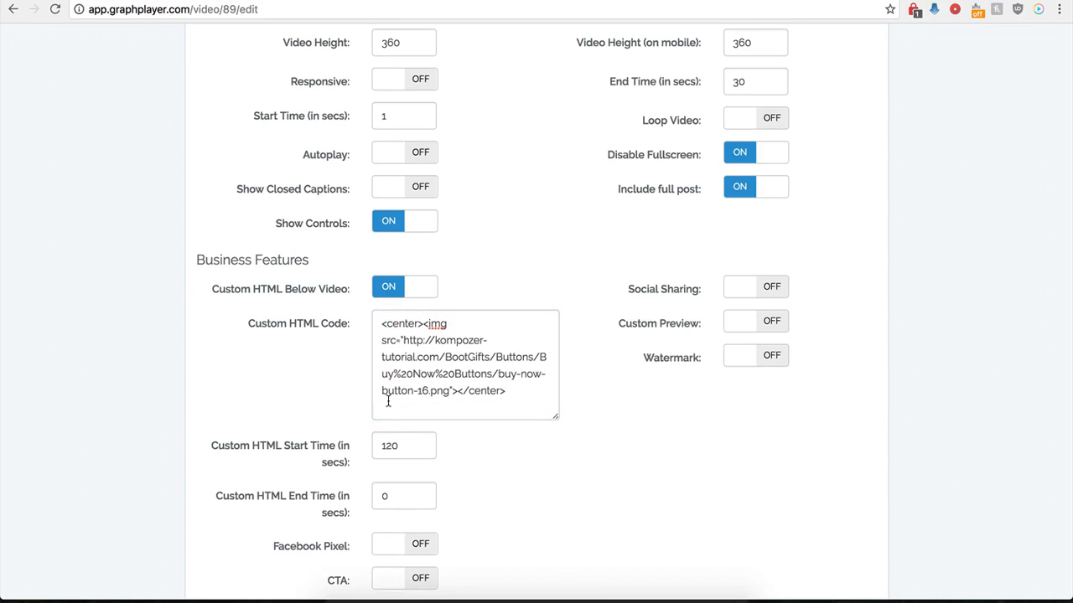
# - Set the Custom HTML start time to 0 seconds and save the player
pyautogui.moveTo(403, 446); pyautogui.dragTo(374, 446)
pyautogui.write('0')
pyautogui.click(500, 501)
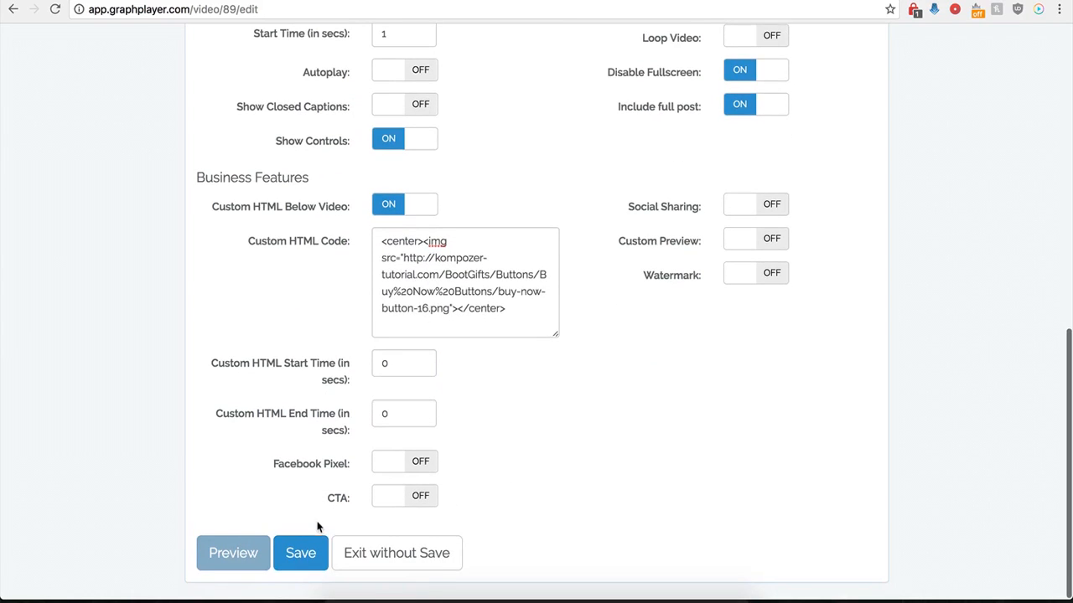
pyautogui.click(302, 555)
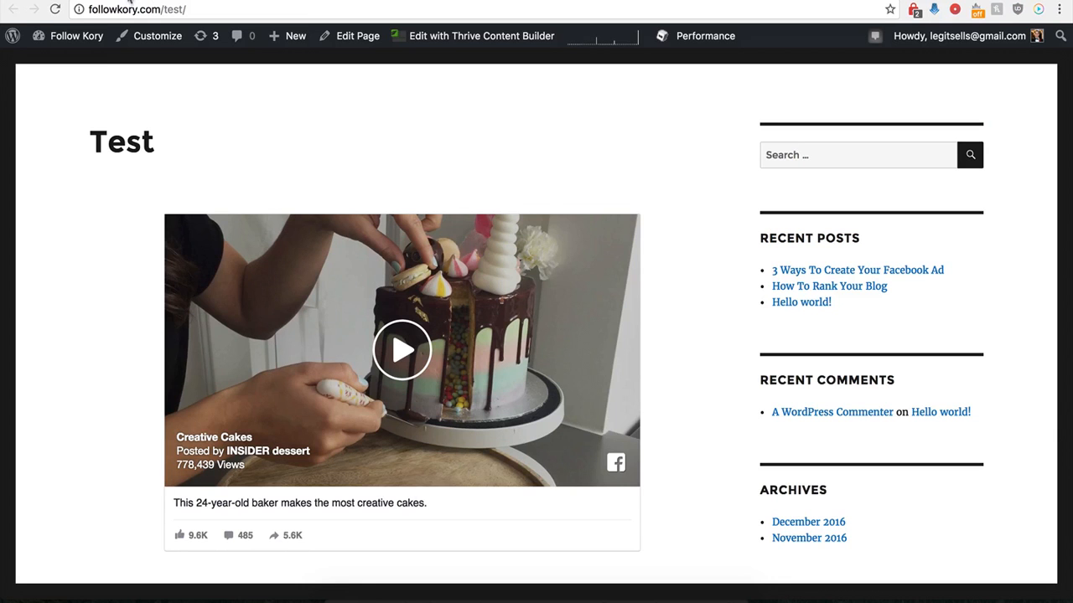
# - Reload the site's Test page and check the custom HTML content below the embedded video
pyautogui.click(54, 9)
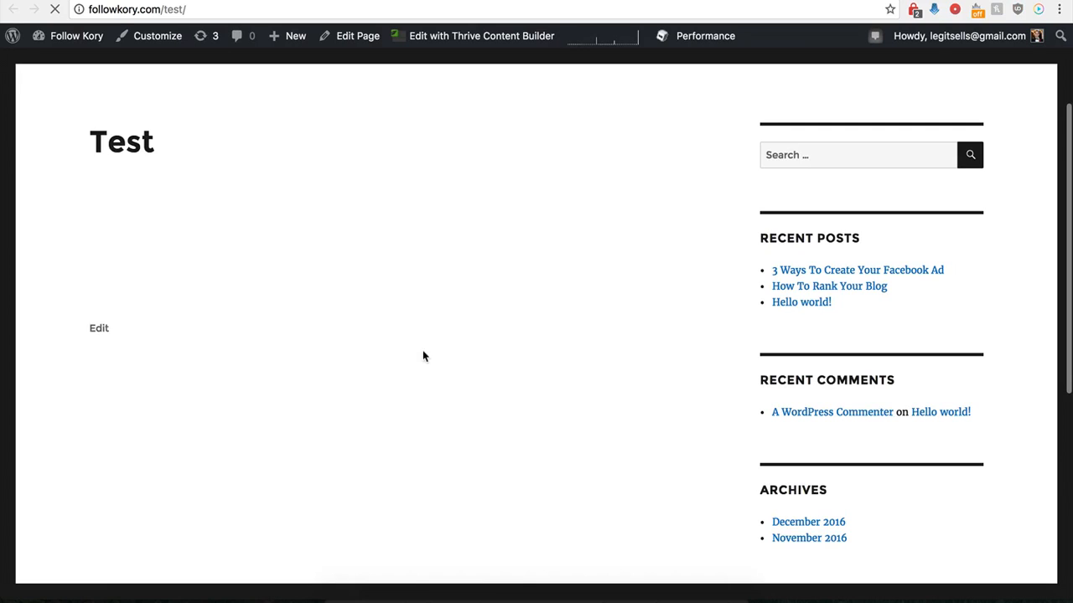
pyautogui.scroll(-2, 382, 377)
pyautogui.scroll(-5, 382, 377)
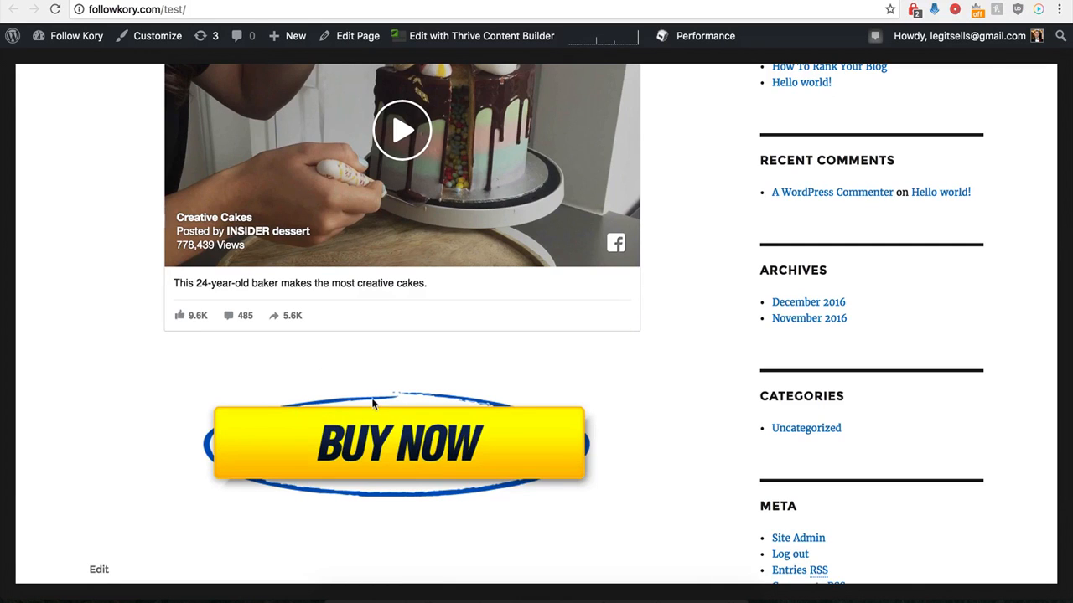
# - Return to GraphPlayer, open the Demo Name player for editing and turn off Custom HTML Below Video
pyautogui.scroll(2, 374, 402)
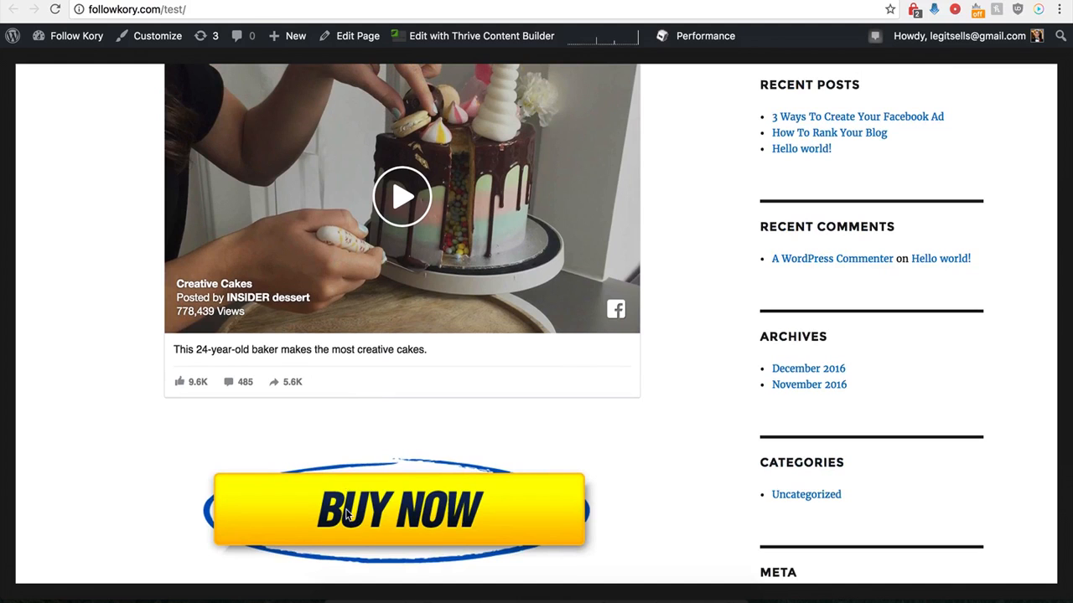
pyautogui.scroll(2, 364, 472)
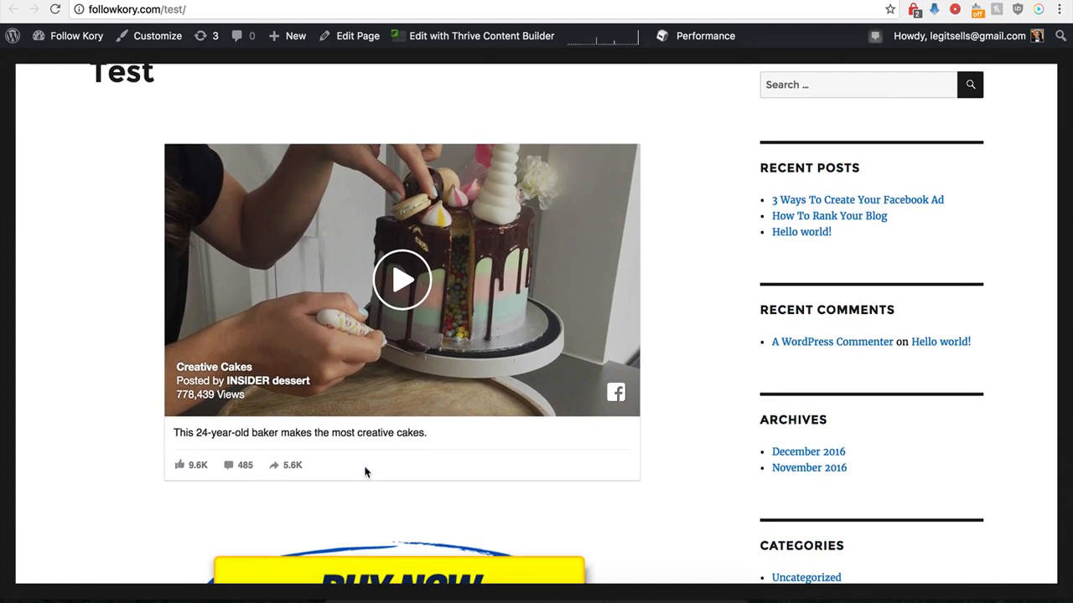
pyautogui.scroll(-1, 366, 471)
pyautogui.scroll(2, 366, 472)
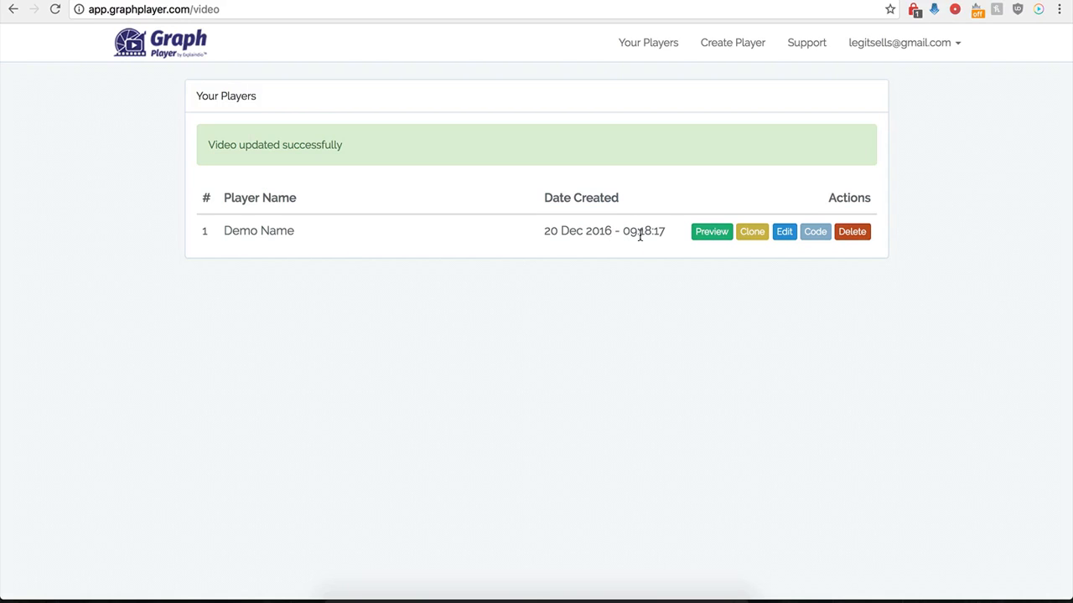
pyautogui.click(779, 234)
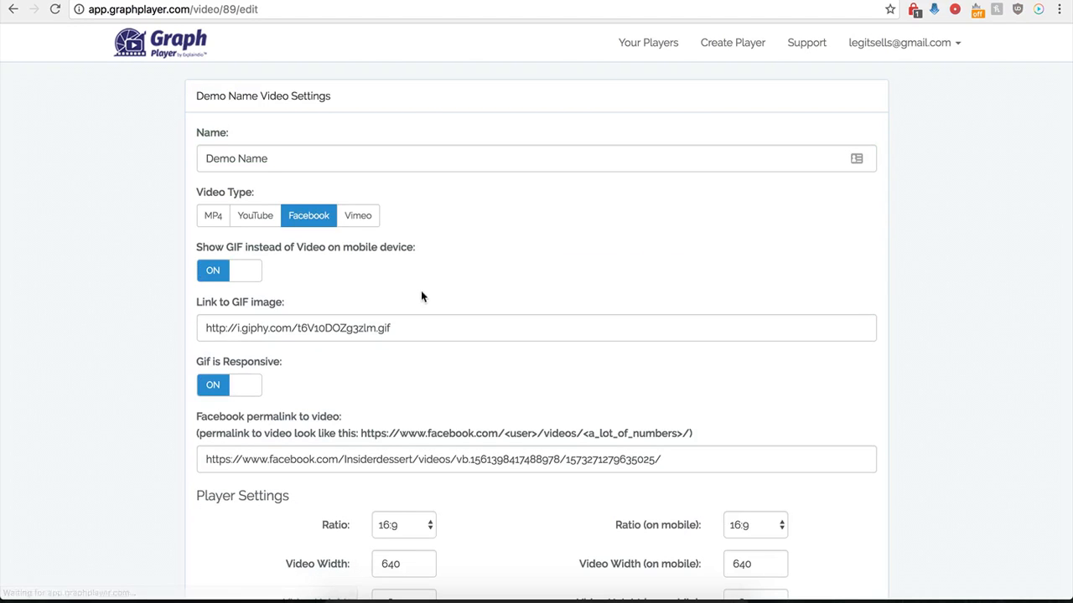
pyautogui.scroll(-6, 189, 450)
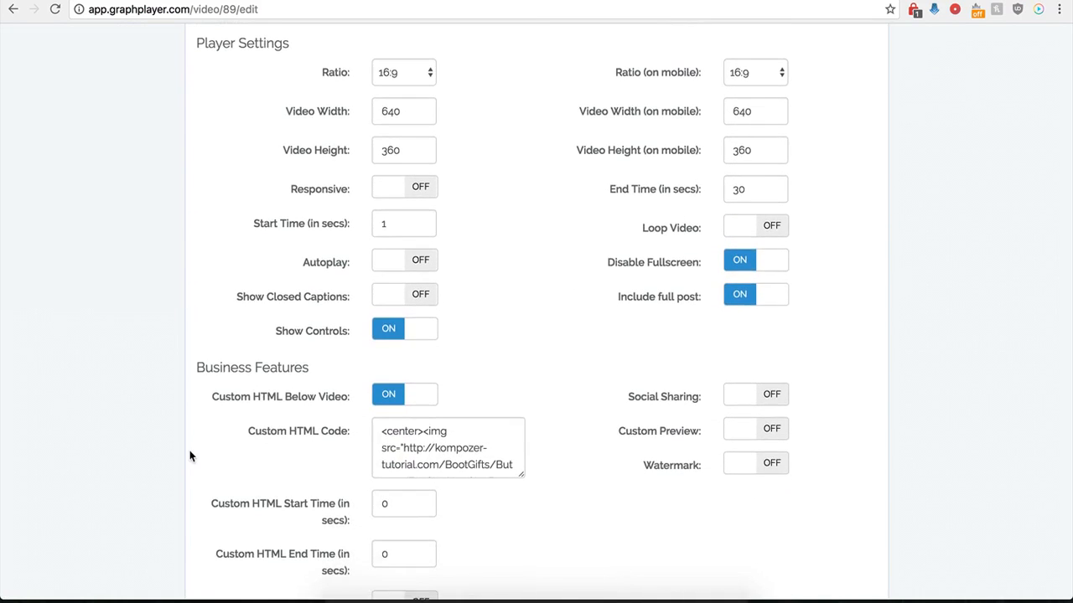
pyautogui.scroll(-1, 191, 442)
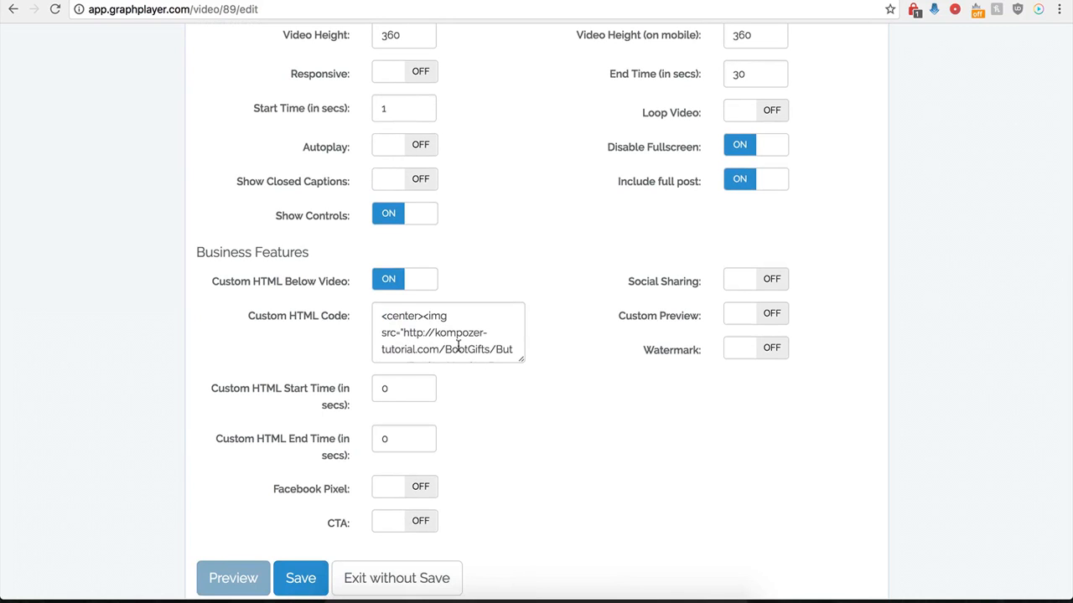
pyautogui.click(385, 280)
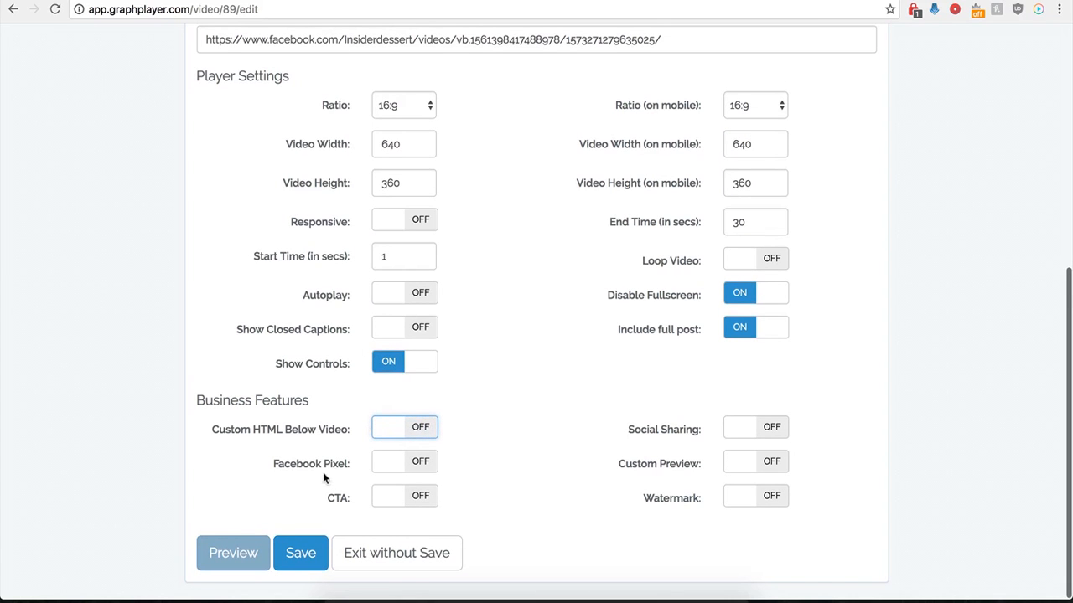
# - Turn on Facebook Pixel to examine its code and time settings, and turn it off again
pyautogui.click(424, 467)
pyautogui.scroll(-2, 390, 475)
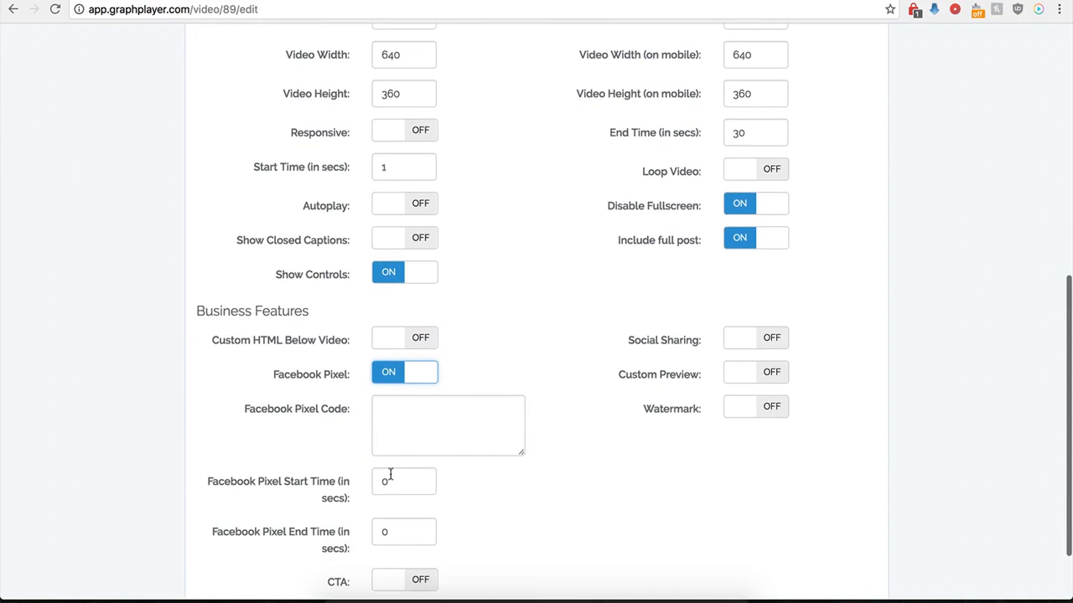
pyautogui.scroll(-1, 399, 437)
pyautogui.click(419, 388)
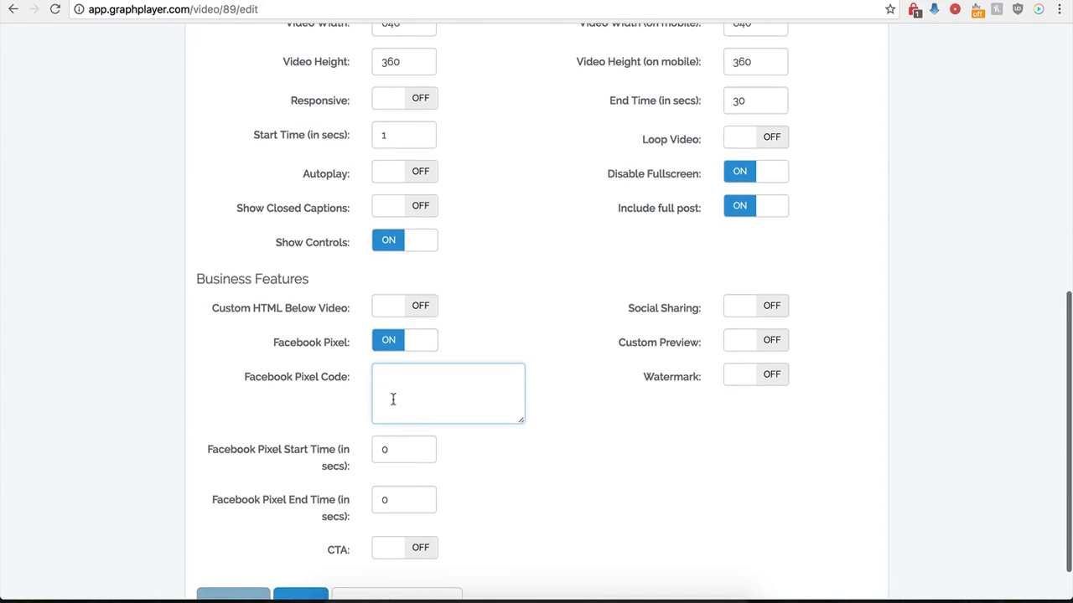
pyautogui.click(387, 342)
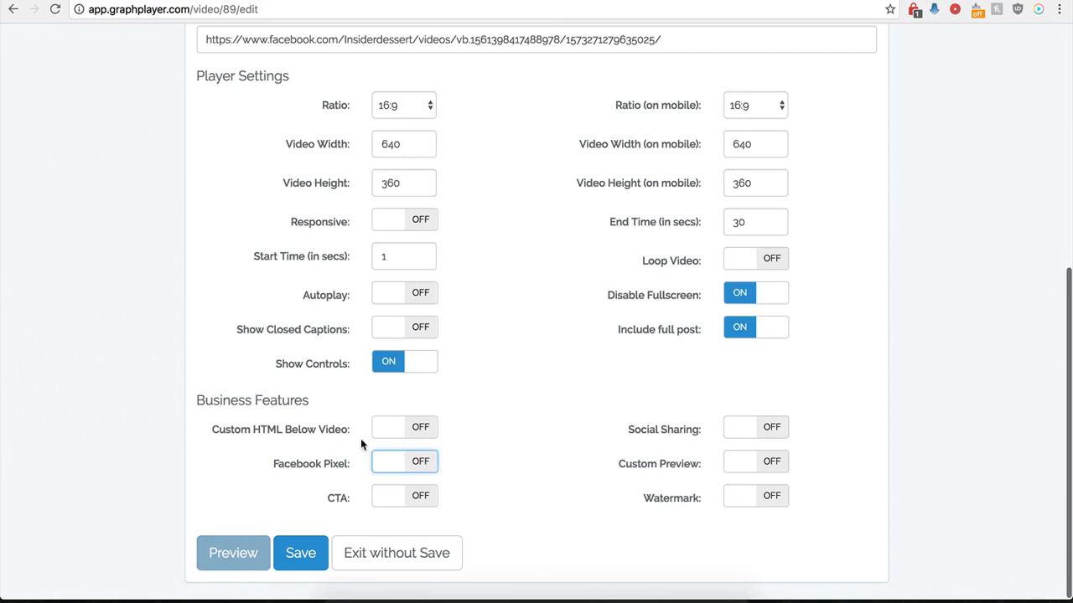
# - Turn on the CTA feature and enter the Buy Now button's kompozer-tutorial.com image address as the CTA Image Url
pyautogui.click(422, 498)
pyautogui.scroll(-5, 484, 528)
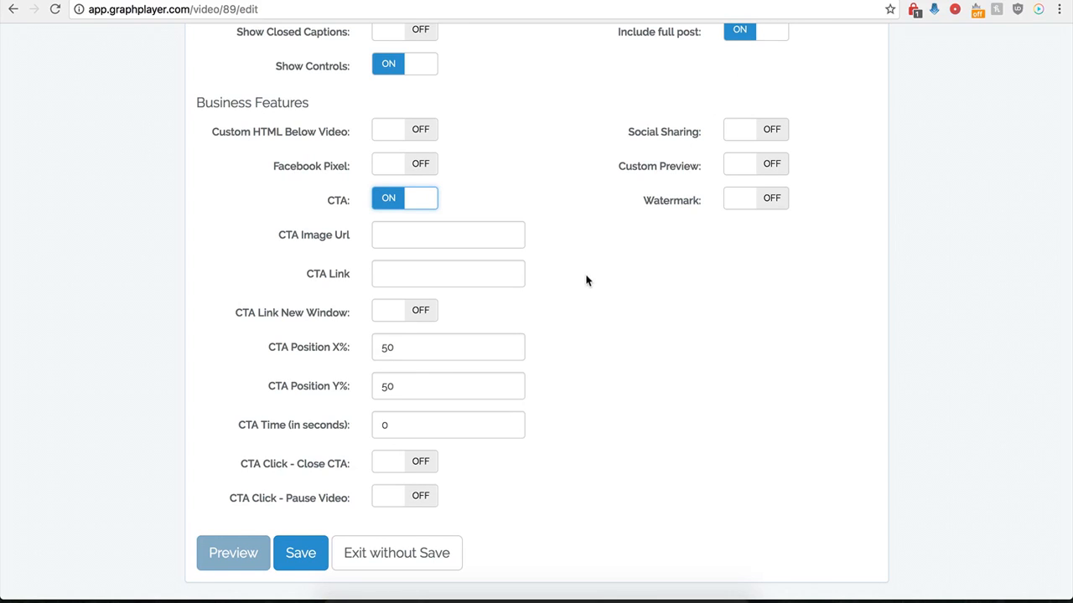
pyautogui.click(455, 234)
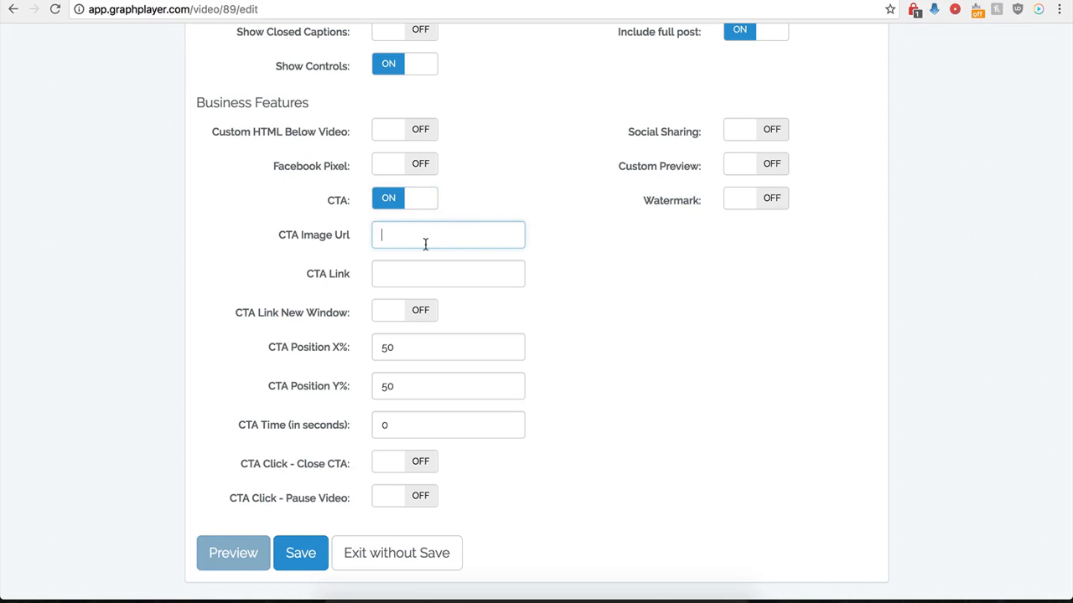
pyautogui.hotkey('ctrl', 'v')
pyautogui.click(392, 277)
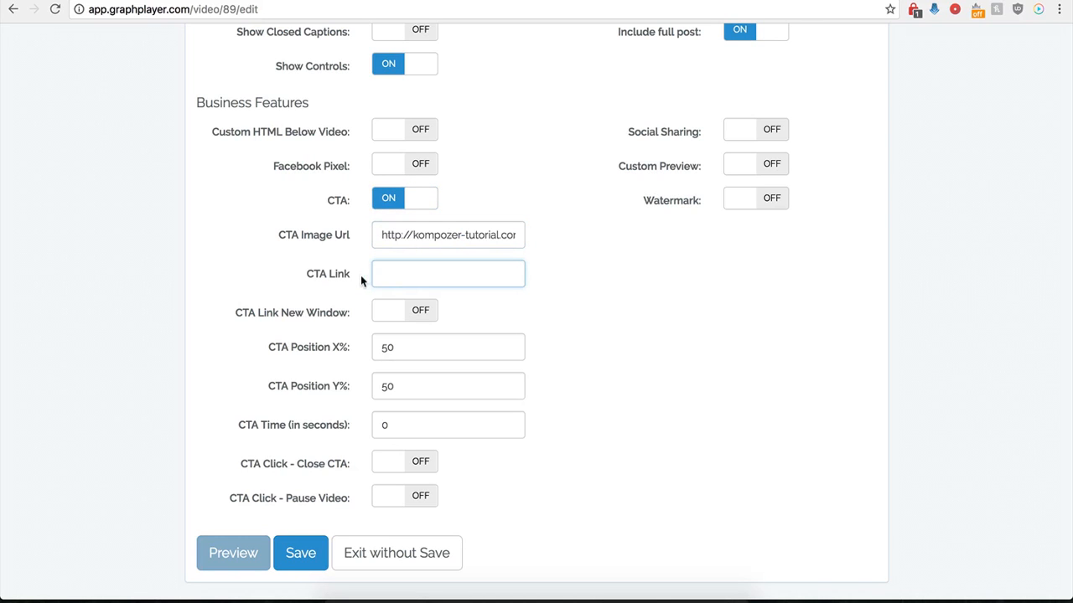
pyautogui.click(398, 275)
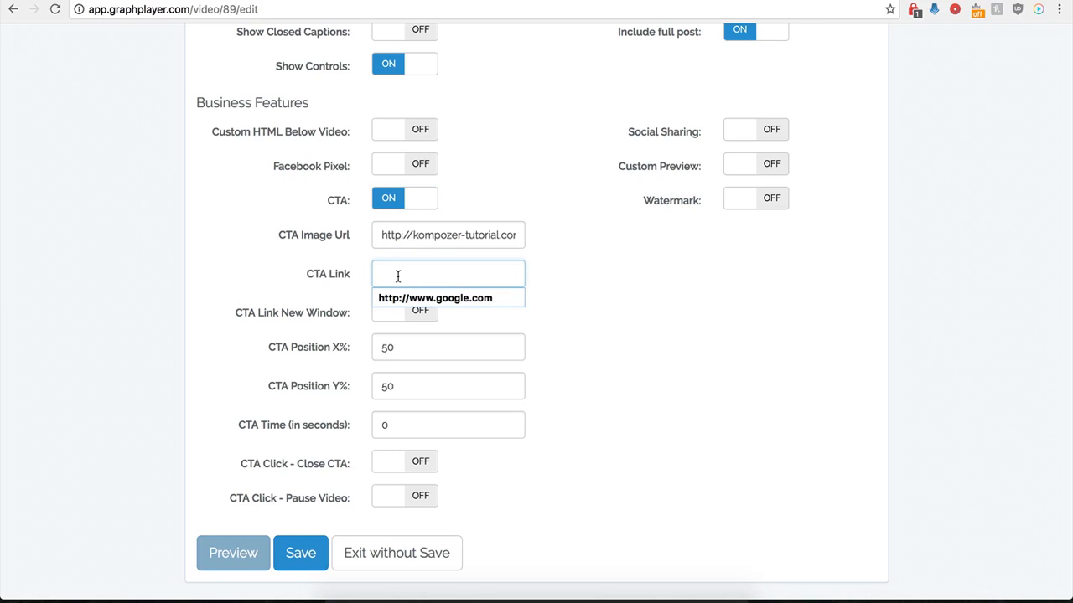
pyautogui.click(407, 299)
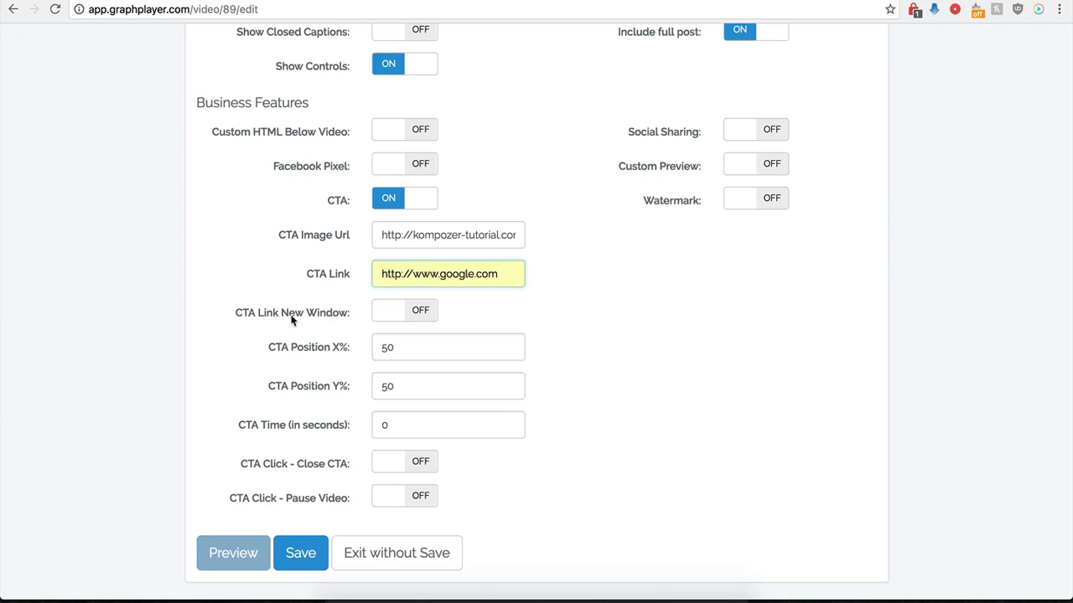
pyautogui.click(415, 311)
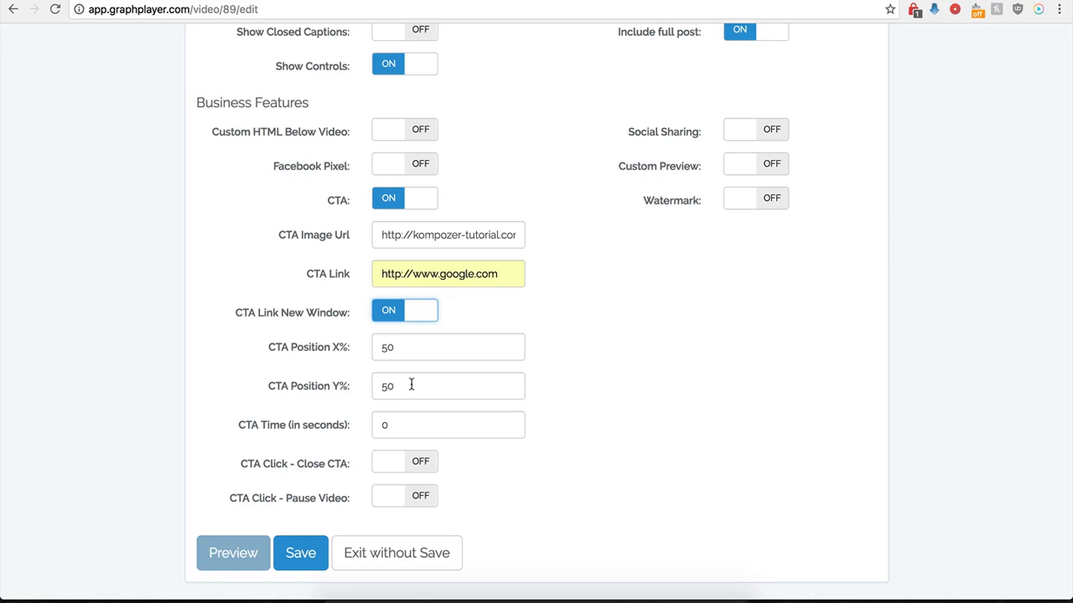
# - Try a CTA time of 120 seconds and set it back to 0
pyautogui.click(390, 425)
pyautogui.moveTo(390, 425); pyautogui.dragTo(374, 427)
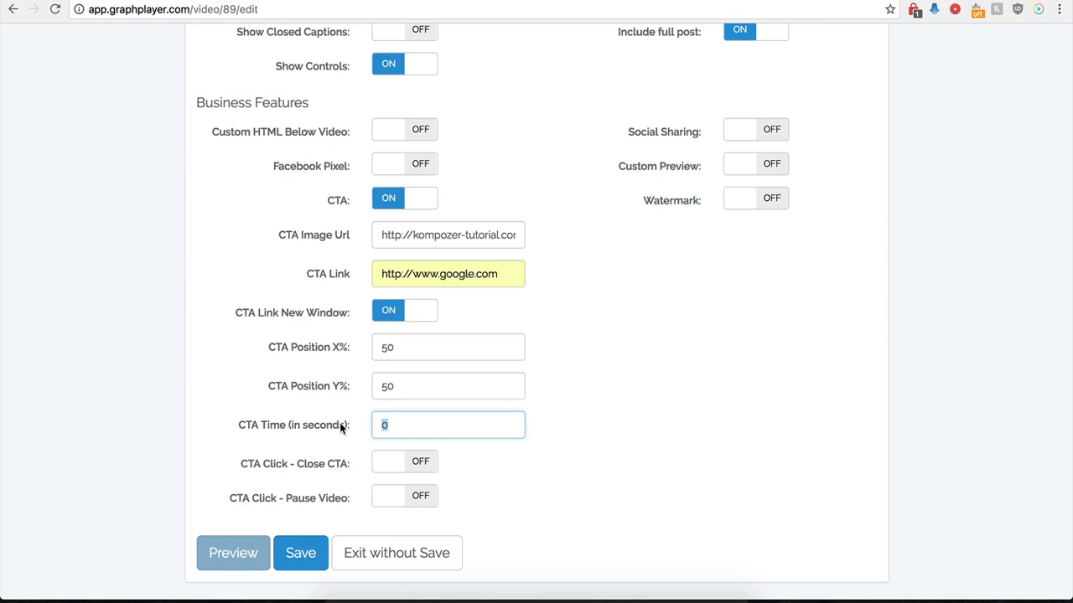
pyautogui.write('120')
pyautogui.press('BackSpace')
pyautogui.press('BackSpace')
pyautogui.press('BackSpace')
pyautogui.write('0')
pyautogui.click(448, 494)
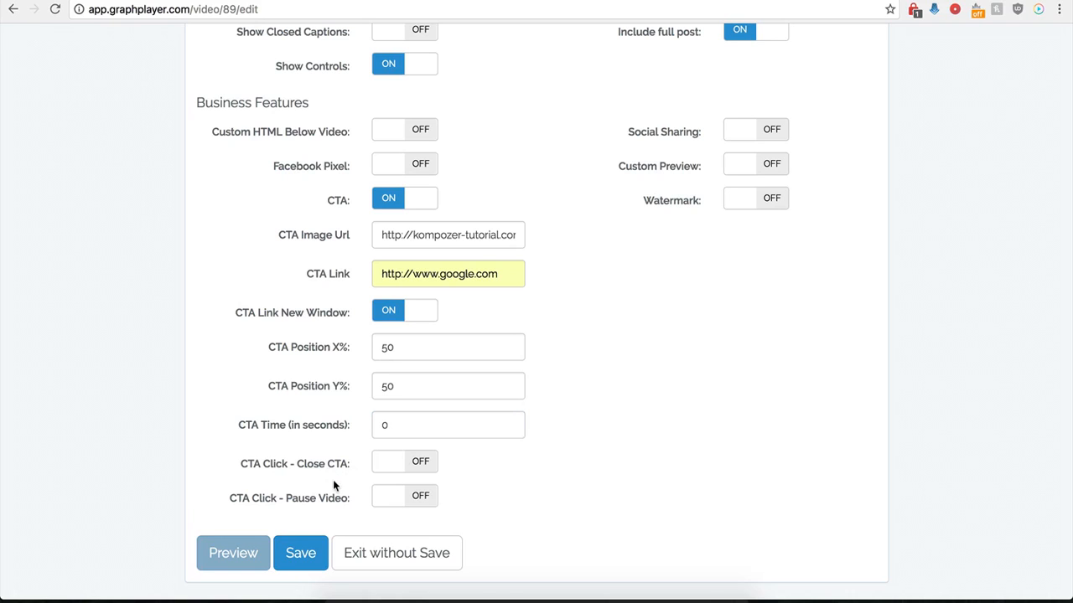
# - Turn on CTA Click - Close CTA, save the player and reload the site's Test page to check the overlay
pyautogui.click(420, 465)
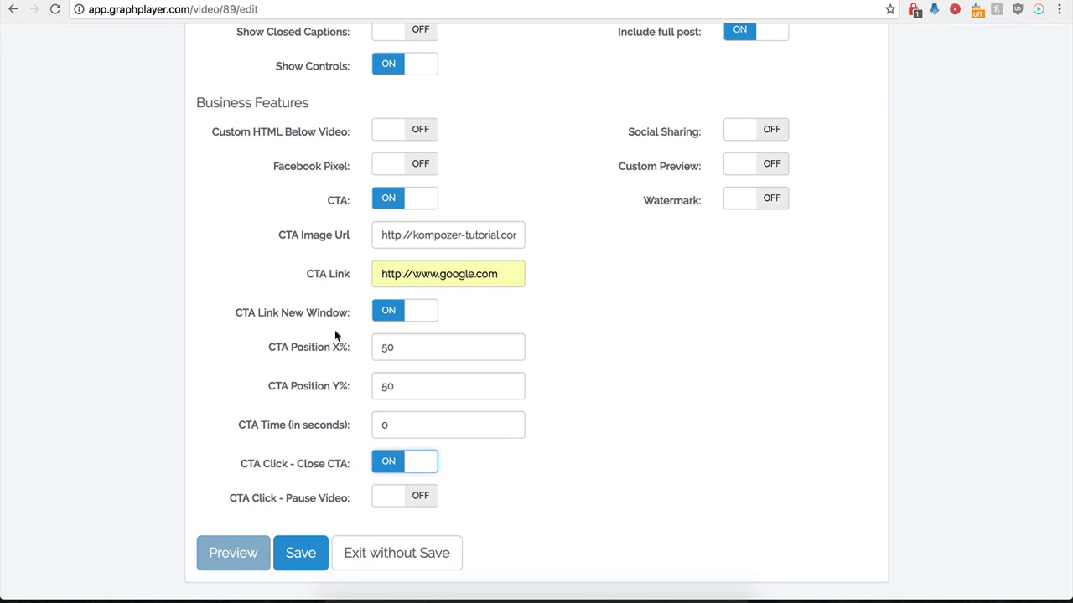
pyautogui.click(285, 571)
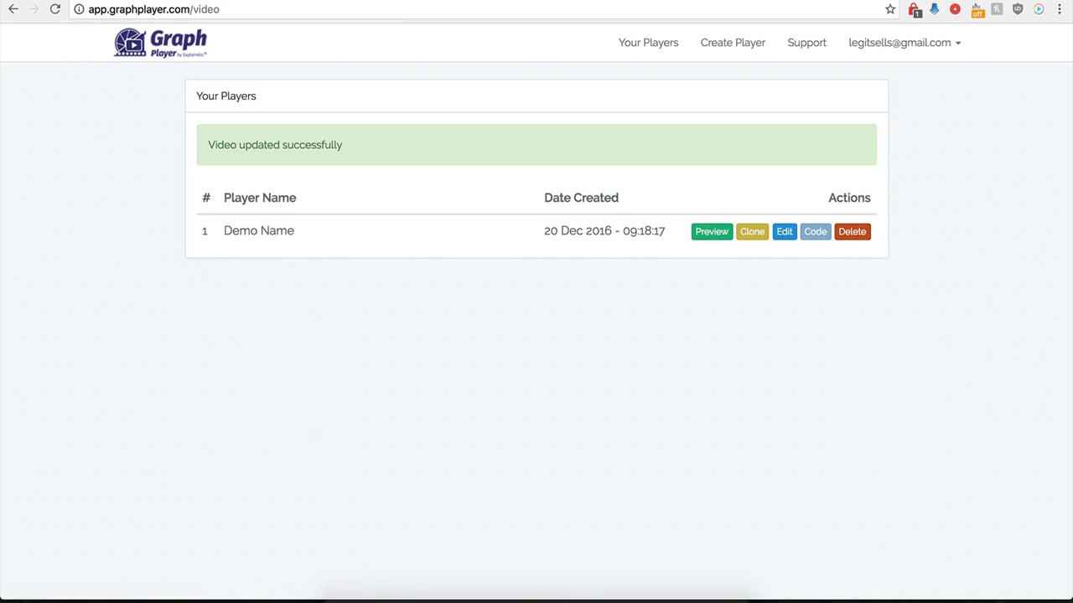
pyautogui.click(134, 1)
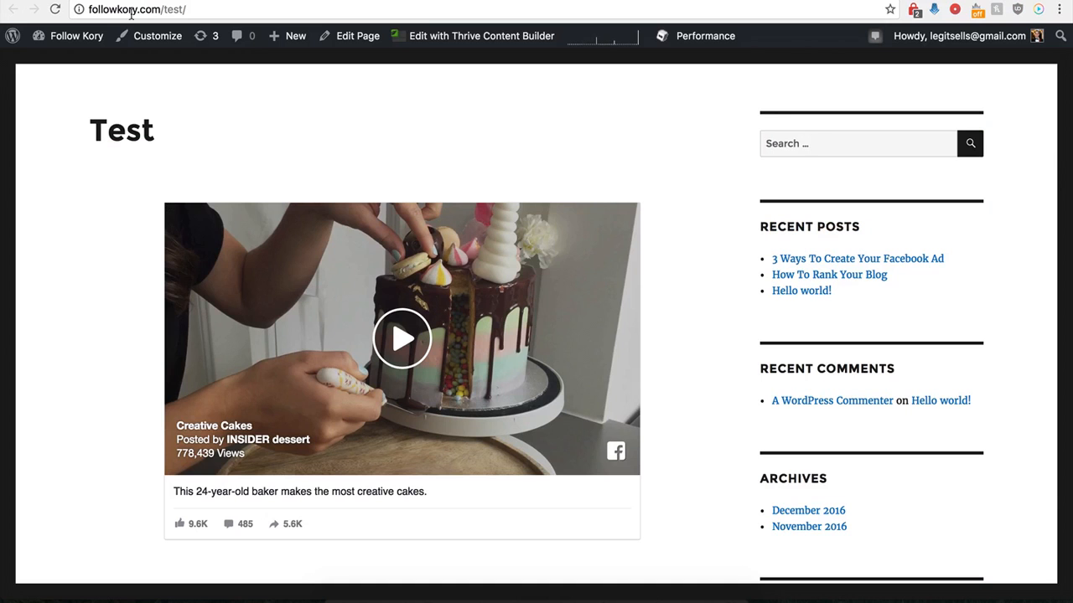
pyautogui.click(55, 9)
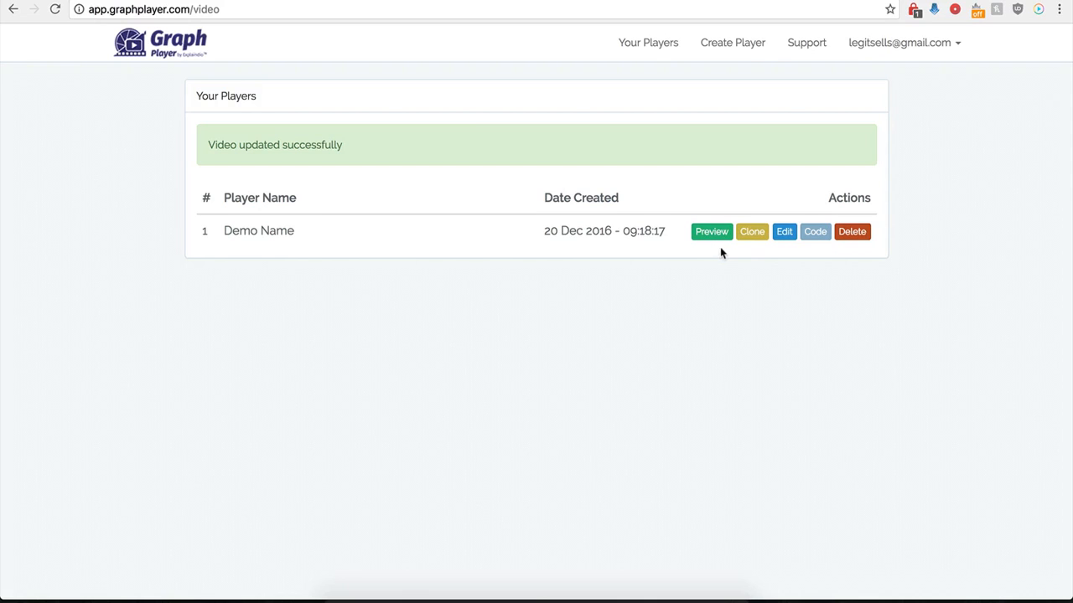
# - Set the CTA Position X% to 0 in the saved Demo Name player and try the Buy Now overlay on the Test page
pyautogui.click(782, 233)
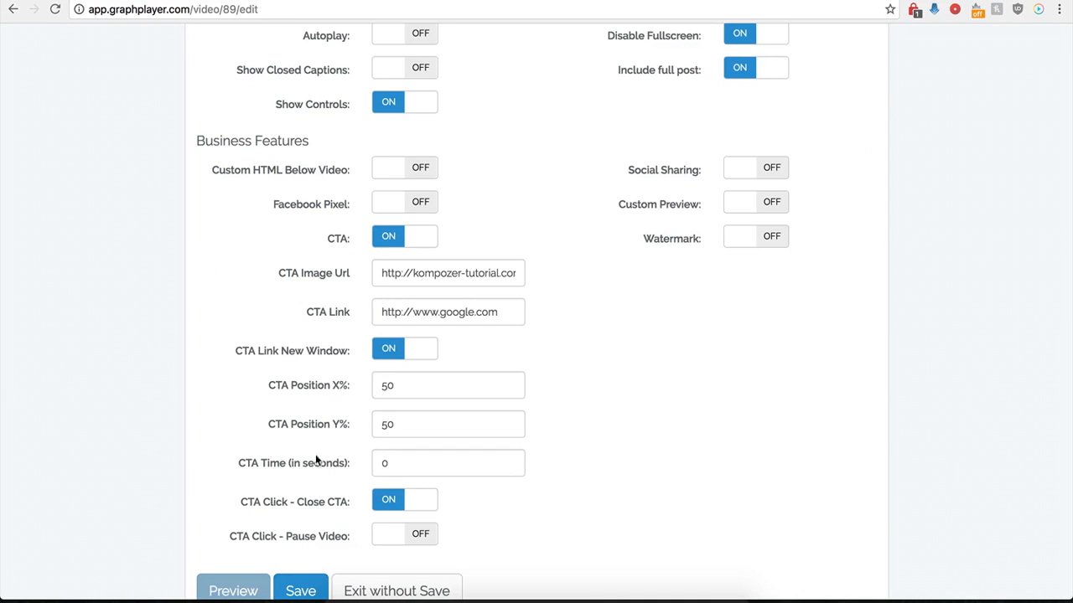
pyautogui.scroll(-1, 342, 433)
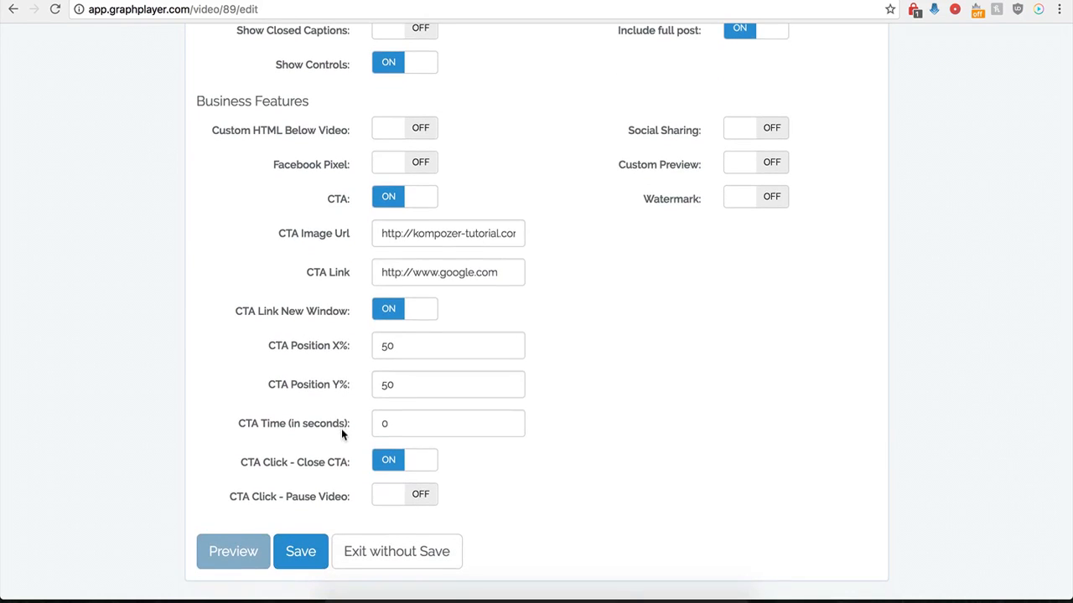
pyautogui.click(393, 354)
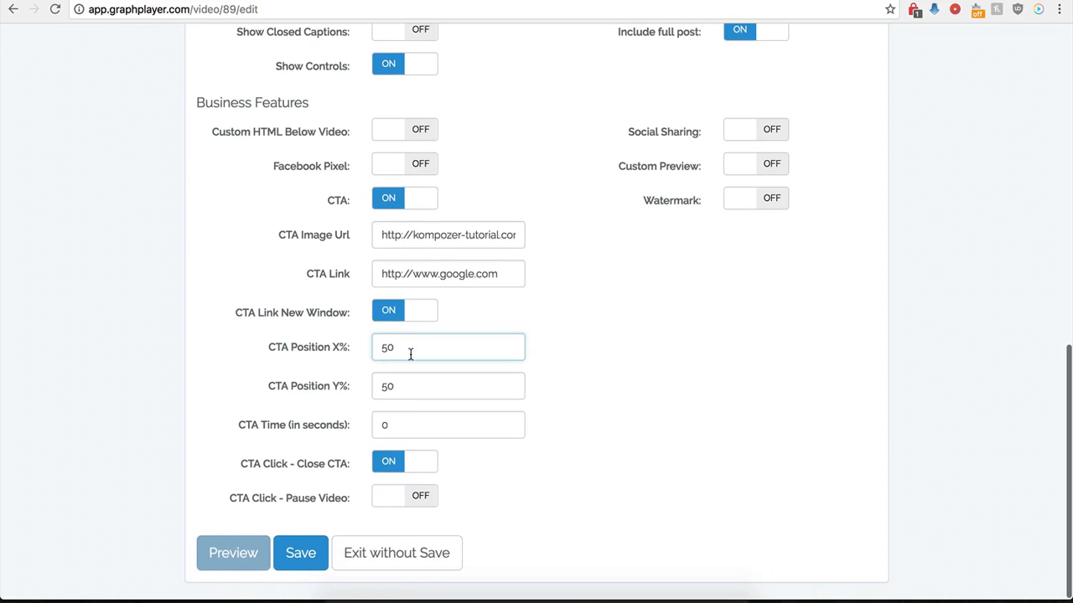
pyautogui.press('BackSpace')
pyautogui.press('BackSpace')
pyautogui.write('0')
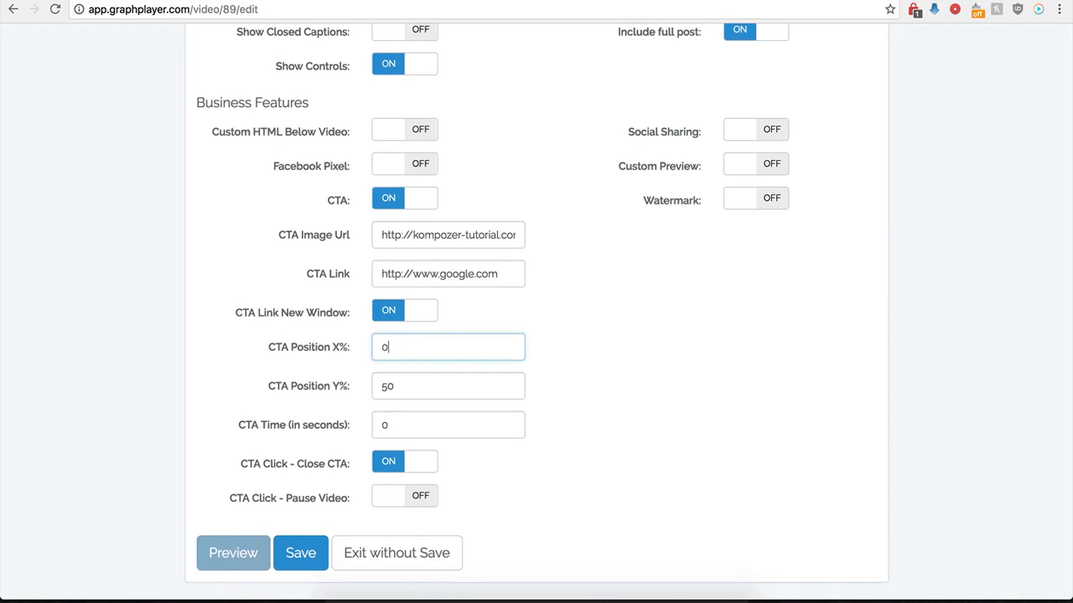
pyautogui.click(299, 556)
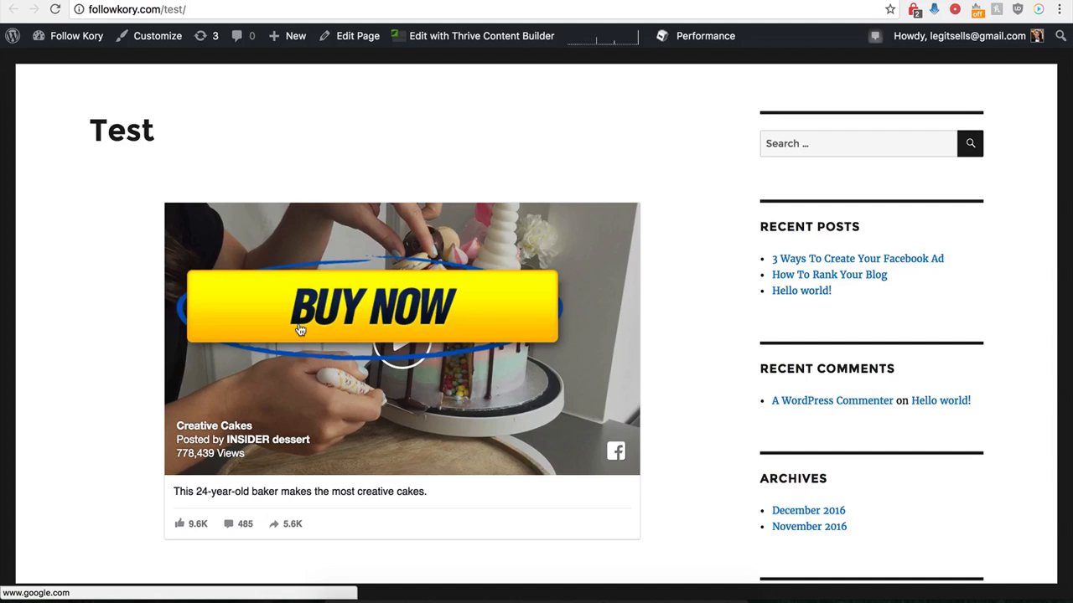
pyautogui.click(381, 310)
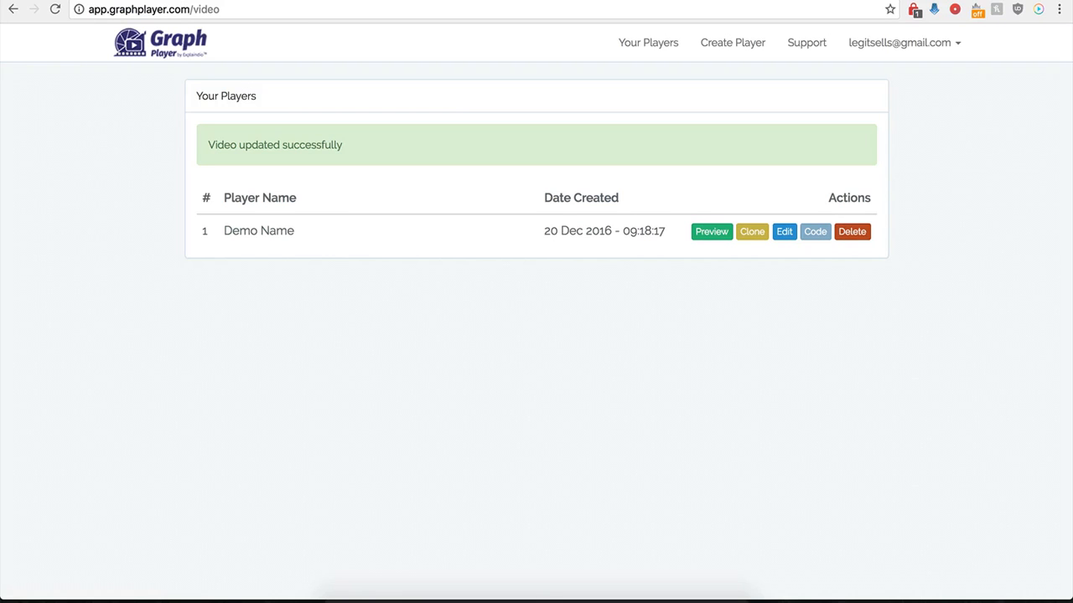
# - Open the Demo Name player's settings in GraphPlayer again and turn off the CTA feature
pyautogui.click(783, 232)
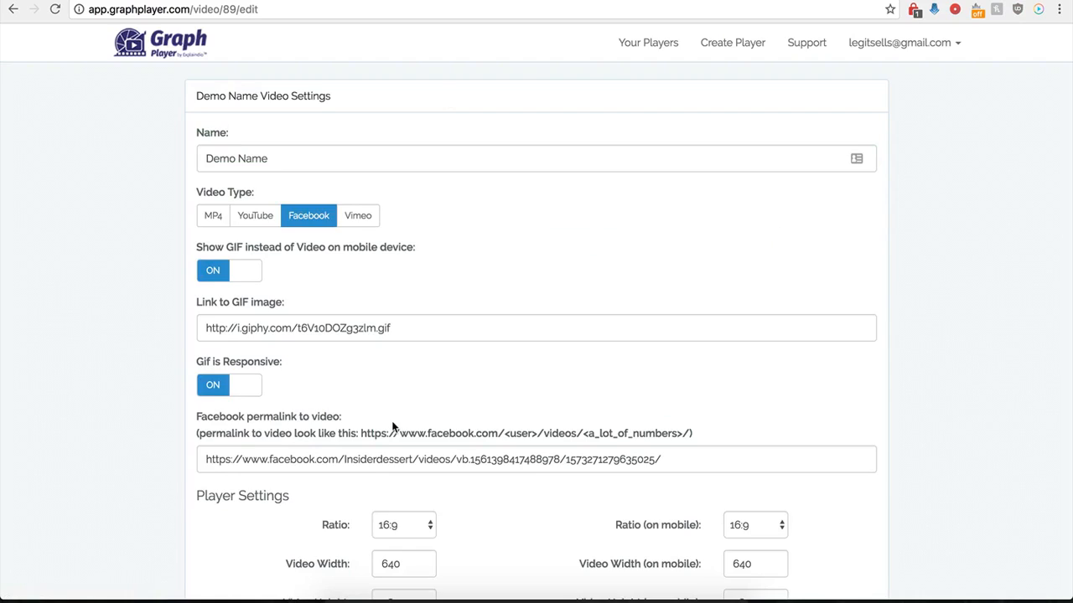
pyautogui.scroll(-9, 395, 391)
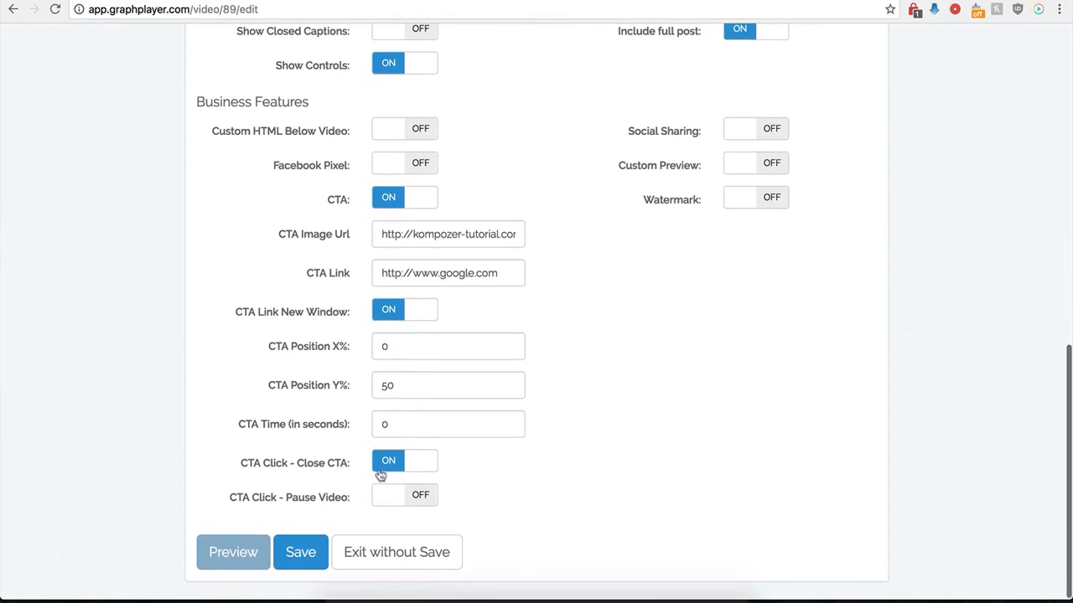
pyautogui.click(388, 198)
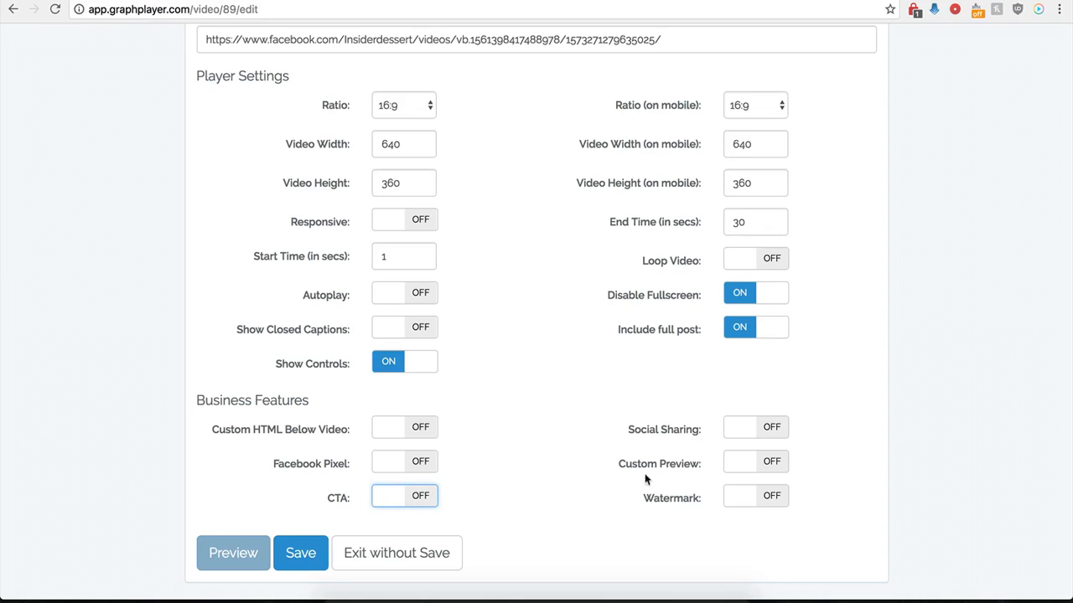
pyautogui.click(763, 429)
pyautogui.scroll(-1, 594, 468)
pyautogui.scroll(-3, 594, 467)
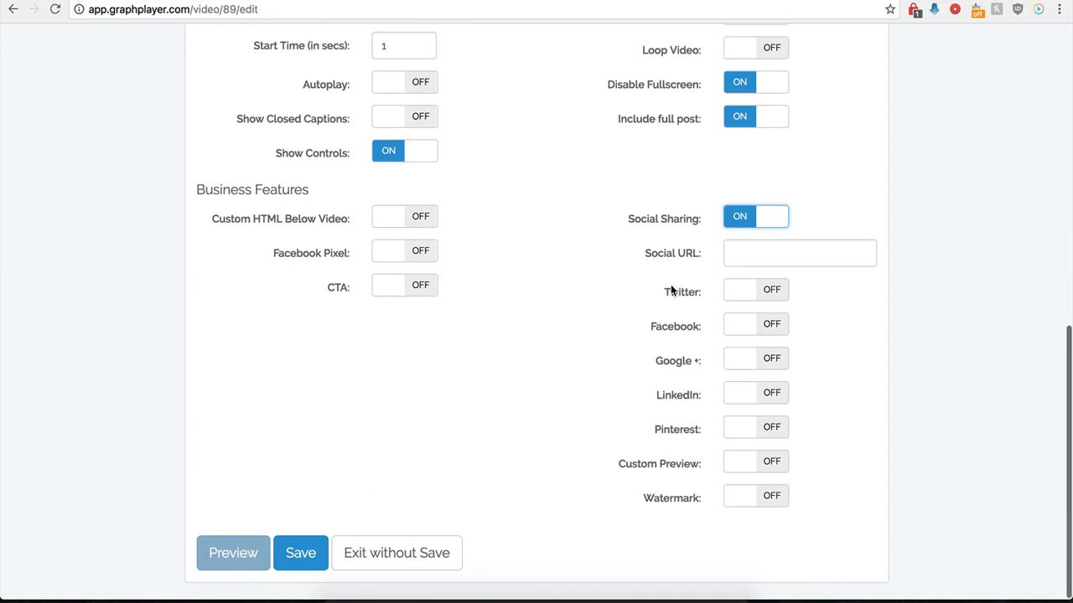
pyautogui.click(739, 252)
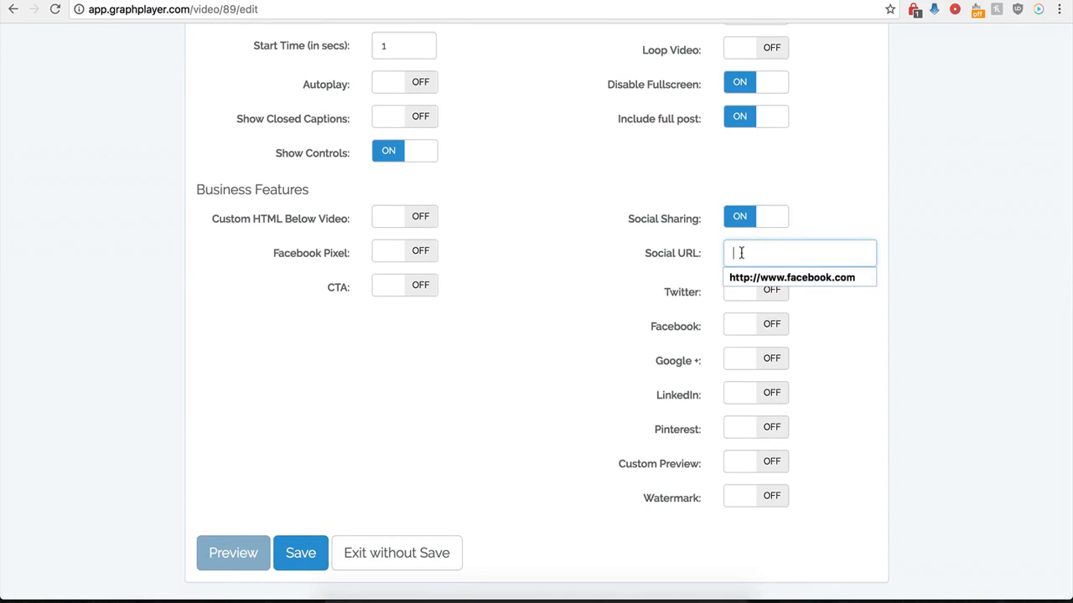
pyautogui.click(743, 279)
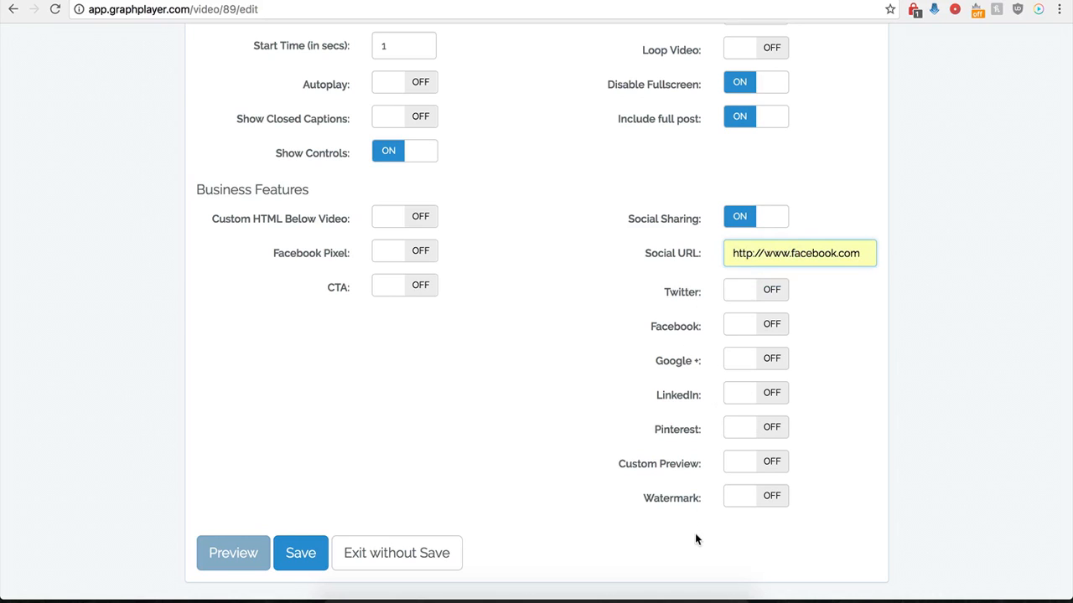
# - Turn on Twitter sharing with "testing" as the Twitter handle and "twitter" as the Twitter text
pyautogui.click(766, 290)
pyautogui.click(750, 353)
pyautogui.click(749, 371)
pyautogui.click(752, 384)
pyautogui.scroll(-1, 658, 386)
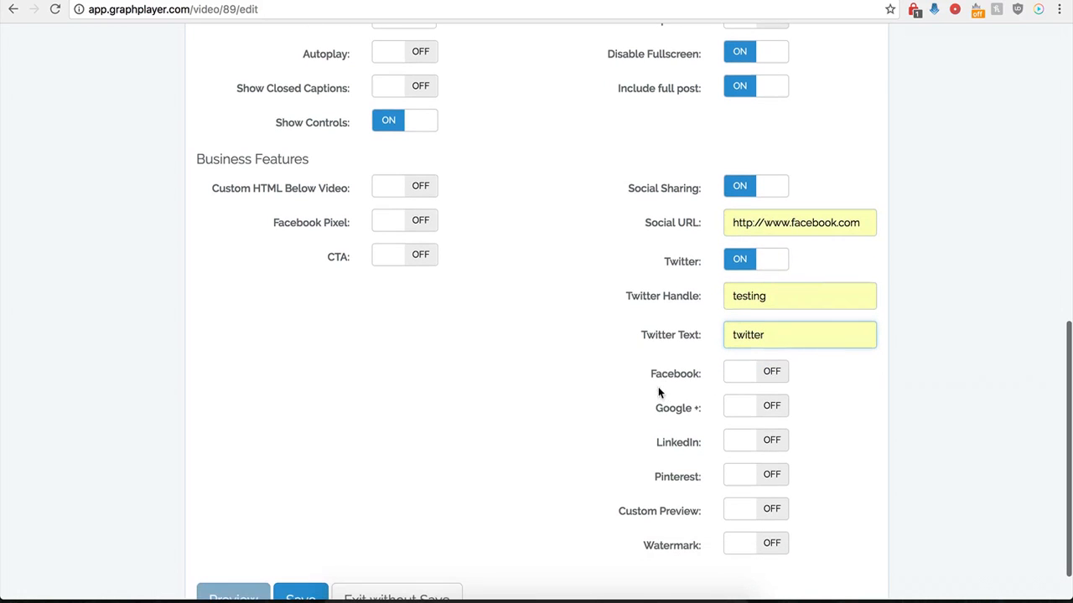
# - Turn on Facebook, Google + and LinkedIn sharing, save the player, and reload the Test page to check the share buttons
pyautogui.click(772, 381)
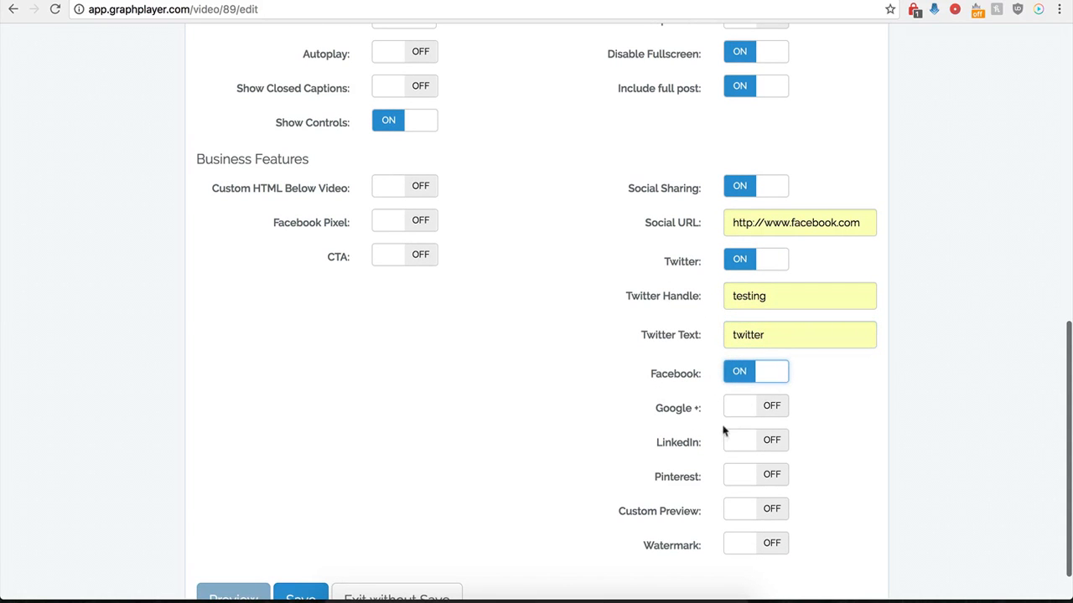
pyautogui.click(741, 407)
pyautogui.click(768, 441)
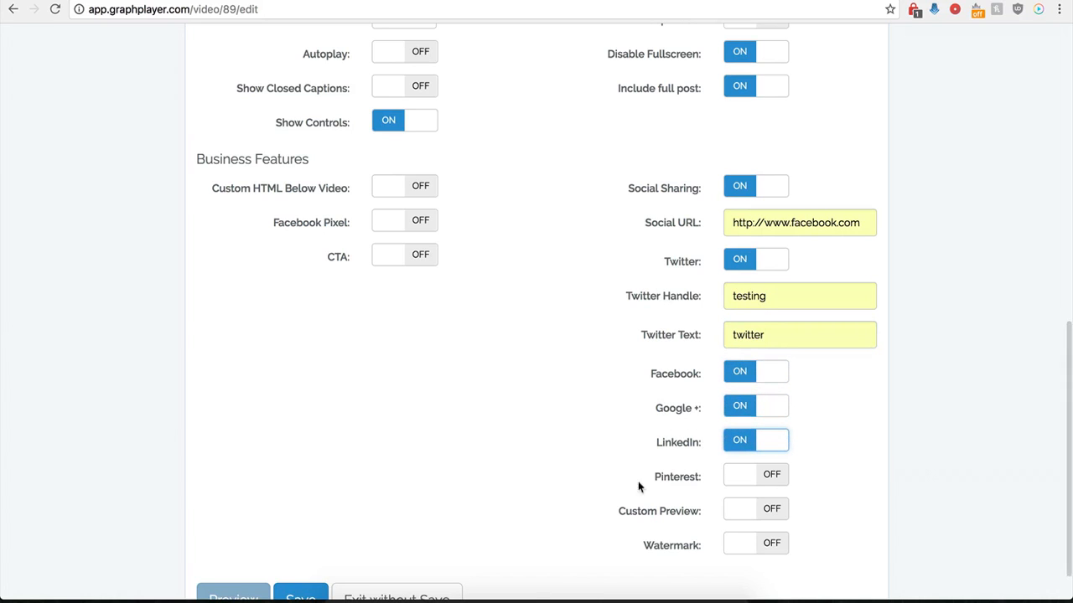
pyautogui.scroll(-1, 723, 426)
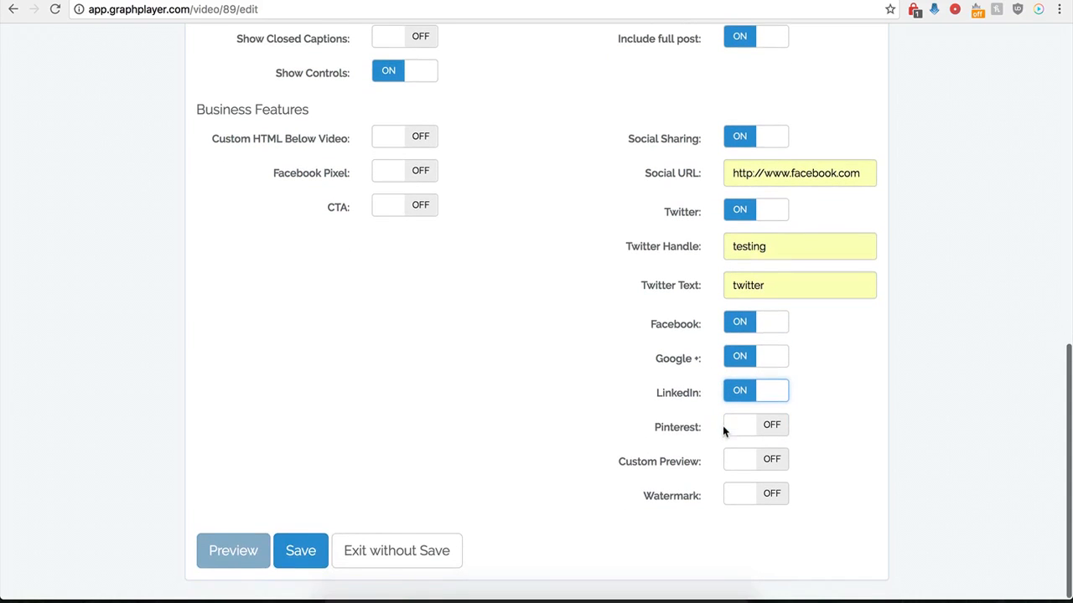
pyautogui.click(306, 560)
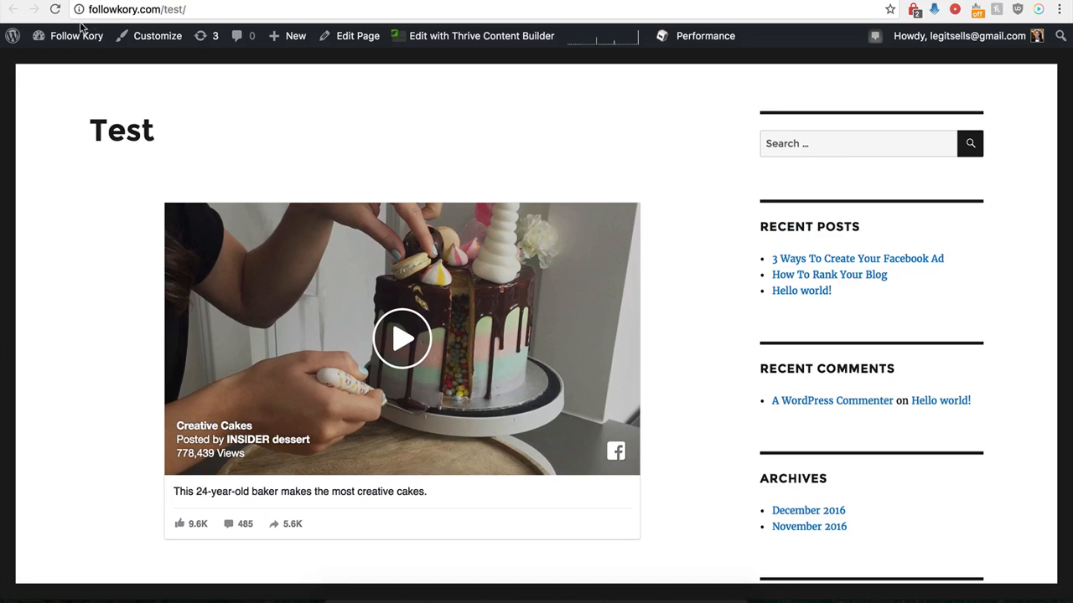
pyautogui.click(55, 9)
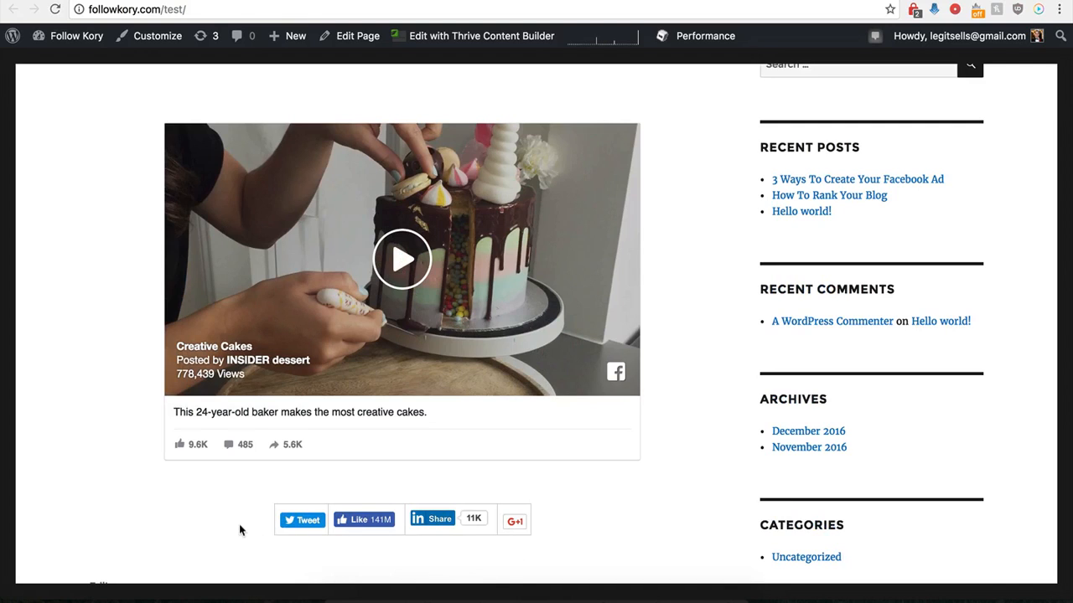
# - Open the Demo Name player's settings in GraphPlayer again and turn off Social Sharing
pyautogui.click(223, 0)
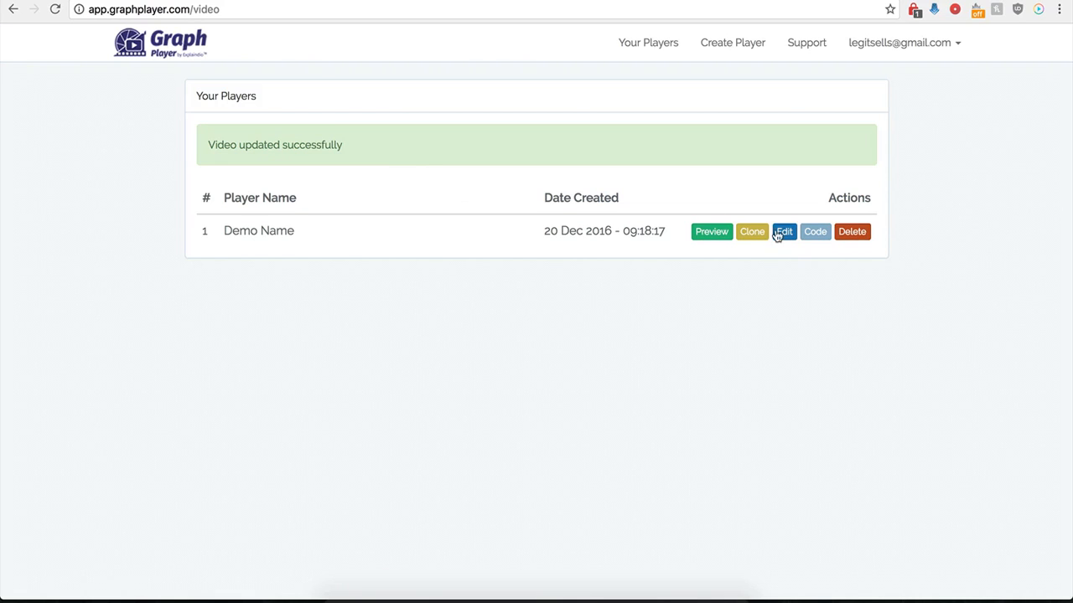
pyautogui.click(788, 240)
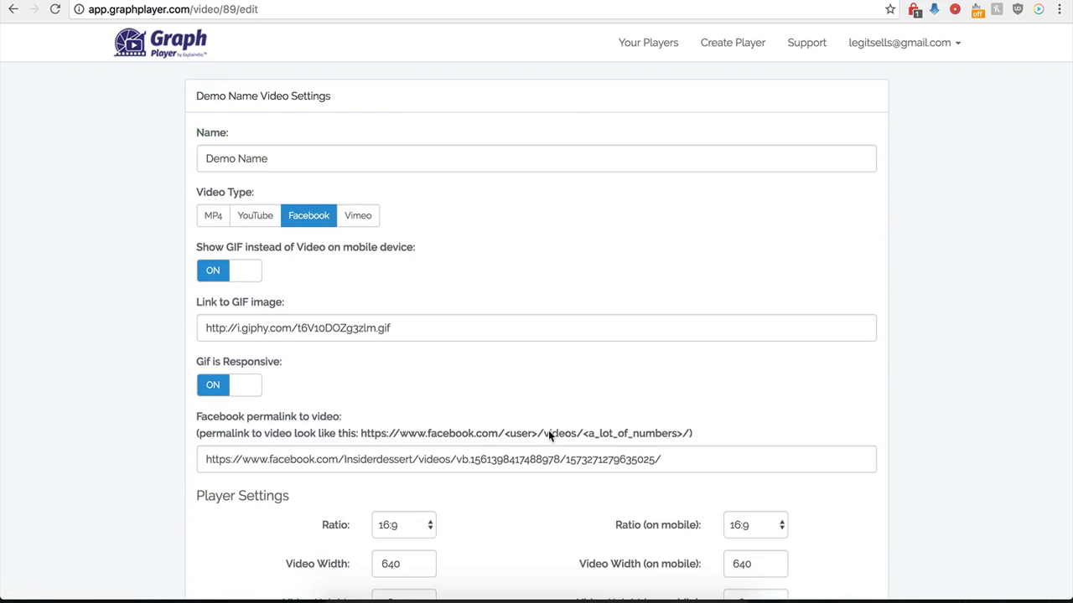
pyautogui.scroll(-10, 596, 470)
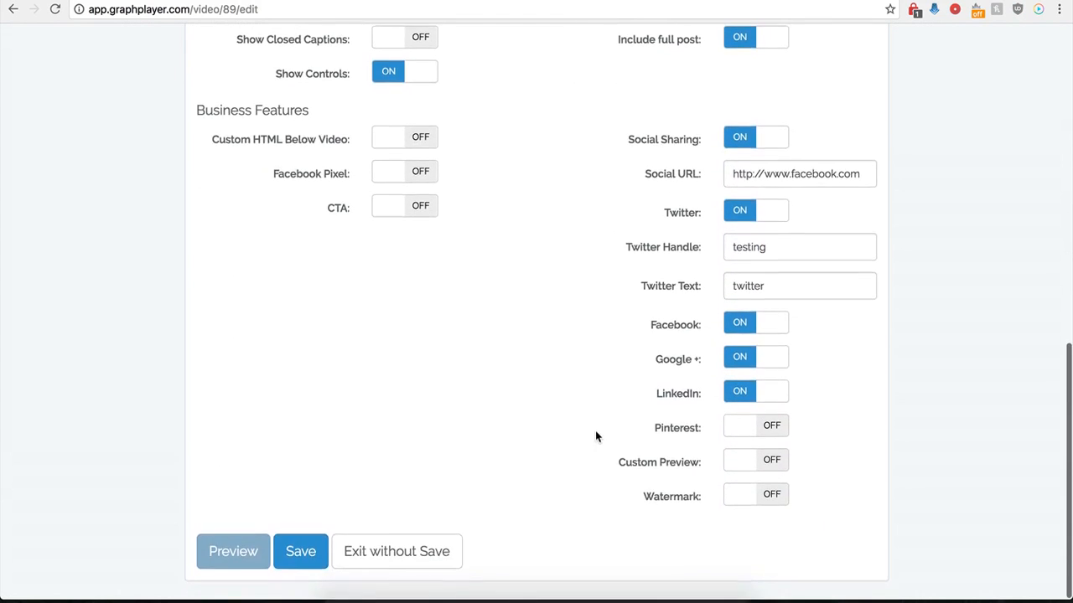
pyautogui.click(737, 142)
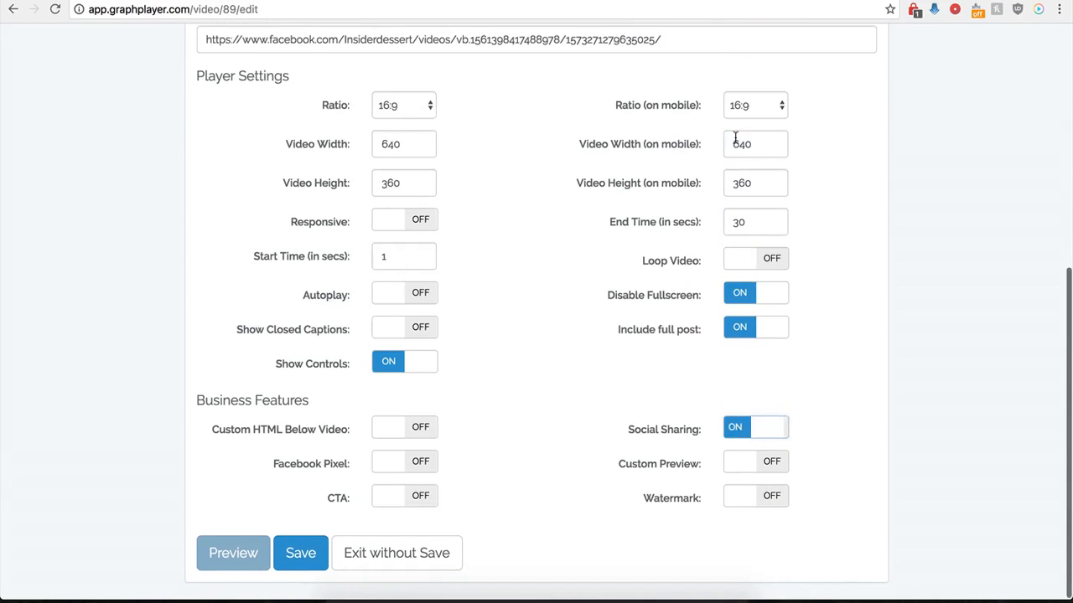
pyautogui.scroll(-1, 630, 414)
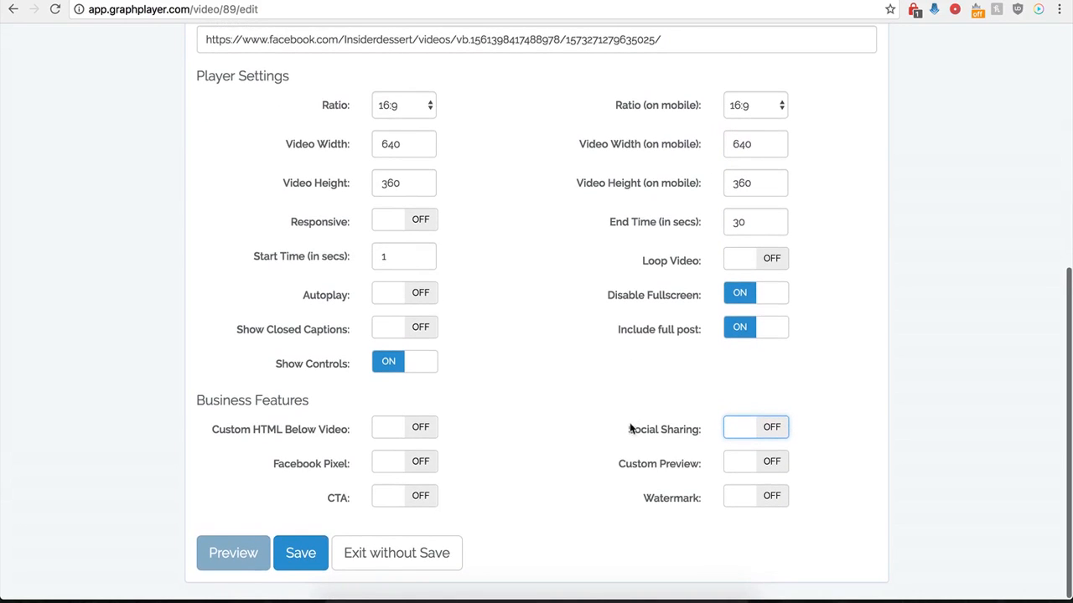
# - Turn on Custom Preview, paste the copied hdwpro.com image address as the Preview Image URL, and save the player
pyautogui.click(772, 464)
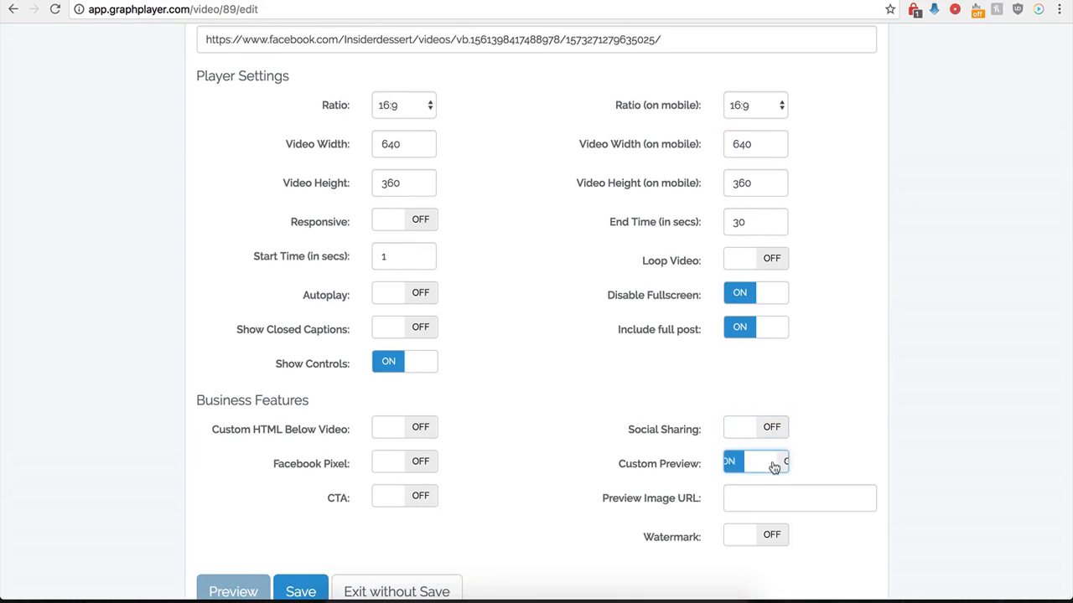
pyautogui.click(743, 501)
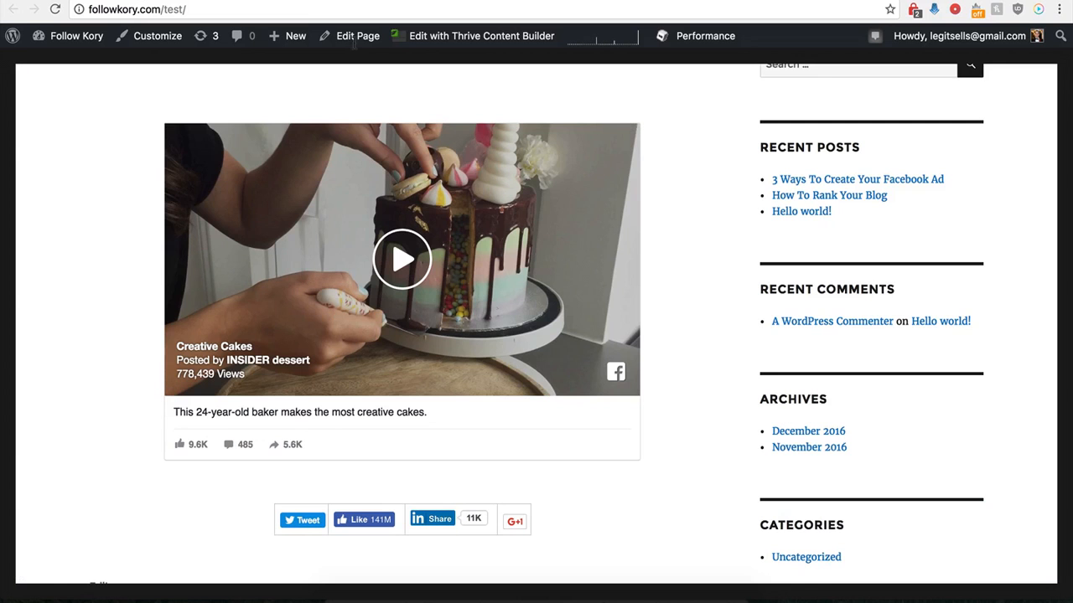
pyautogui.scroll(1, 203, 310)
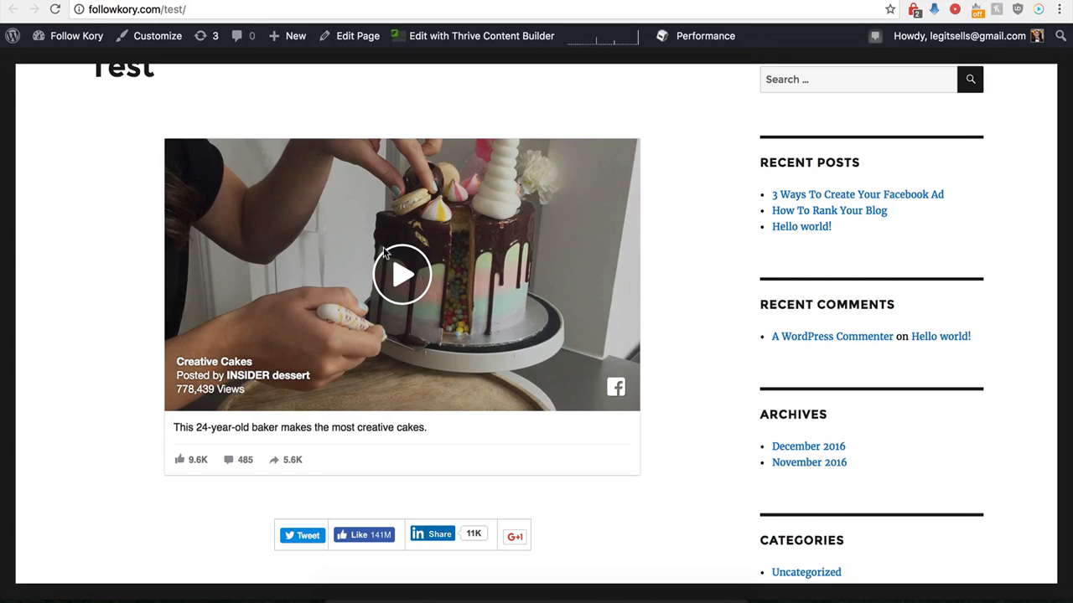
pyautogui.scroll(1, 318, 235)
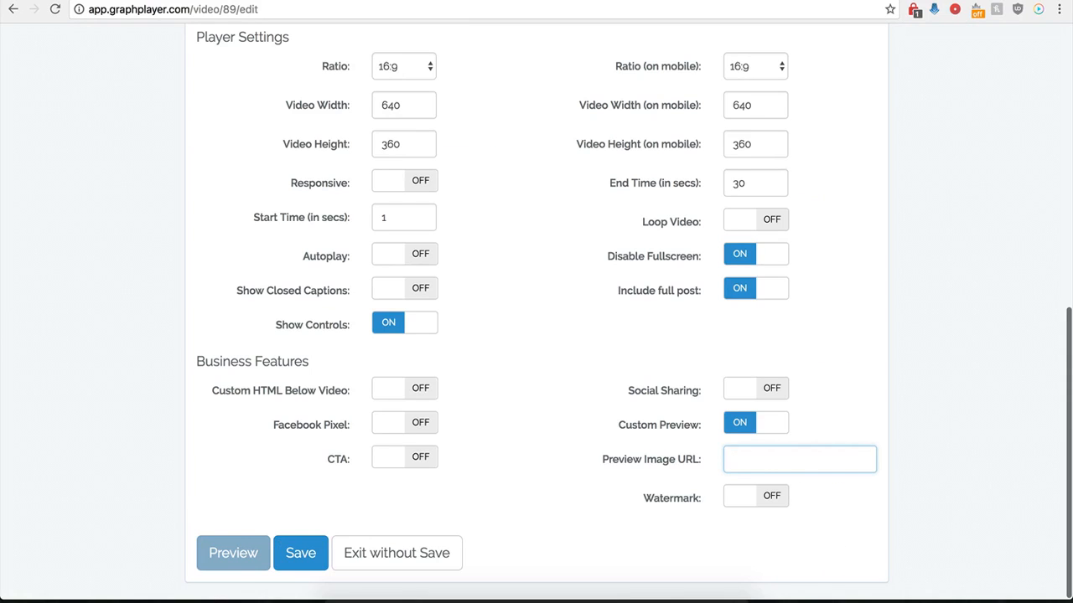
pyautogui.click(747, 458)
pyautogui.hotkey('ctrl', 'v')
pyautogui.click(634, 456)
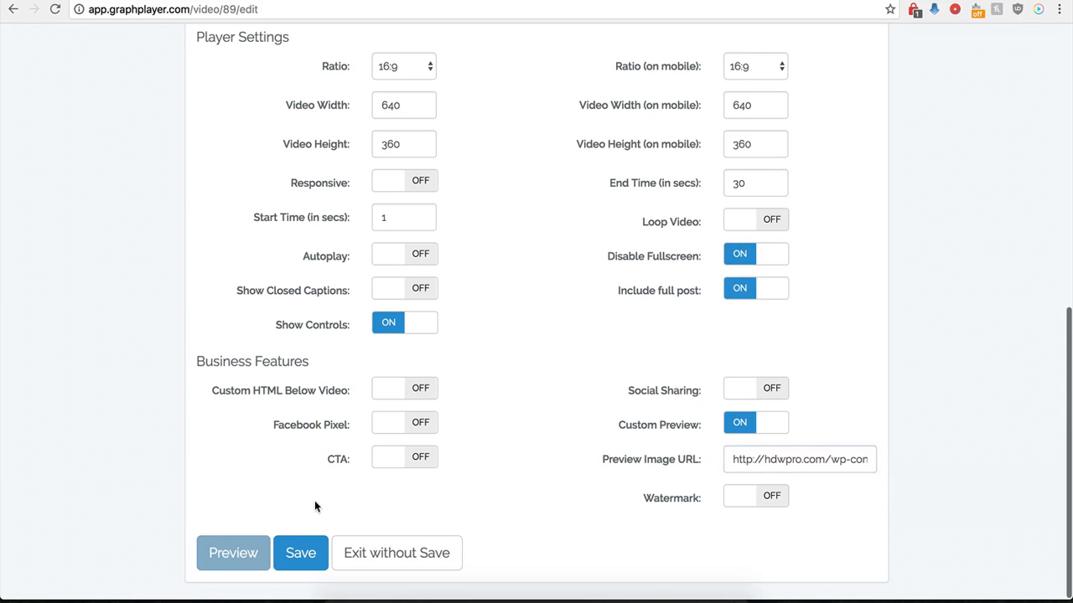
pyautogui.click(298, 553)
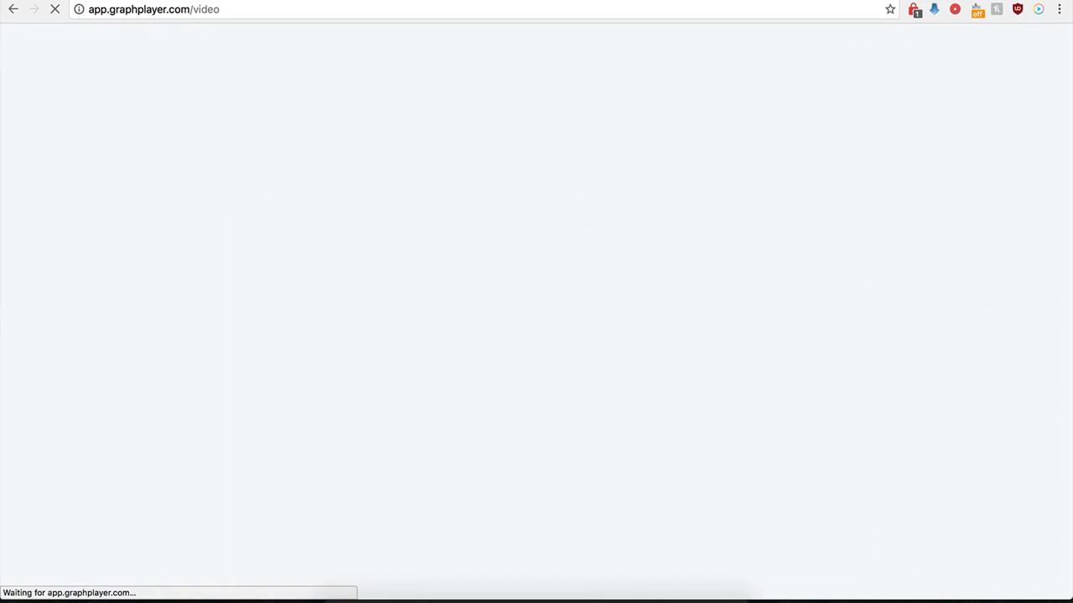
# - Reload the Test page and try the video's custom preview image
pyautogui.click(199, 1)
pyautogui.click(56, 11)
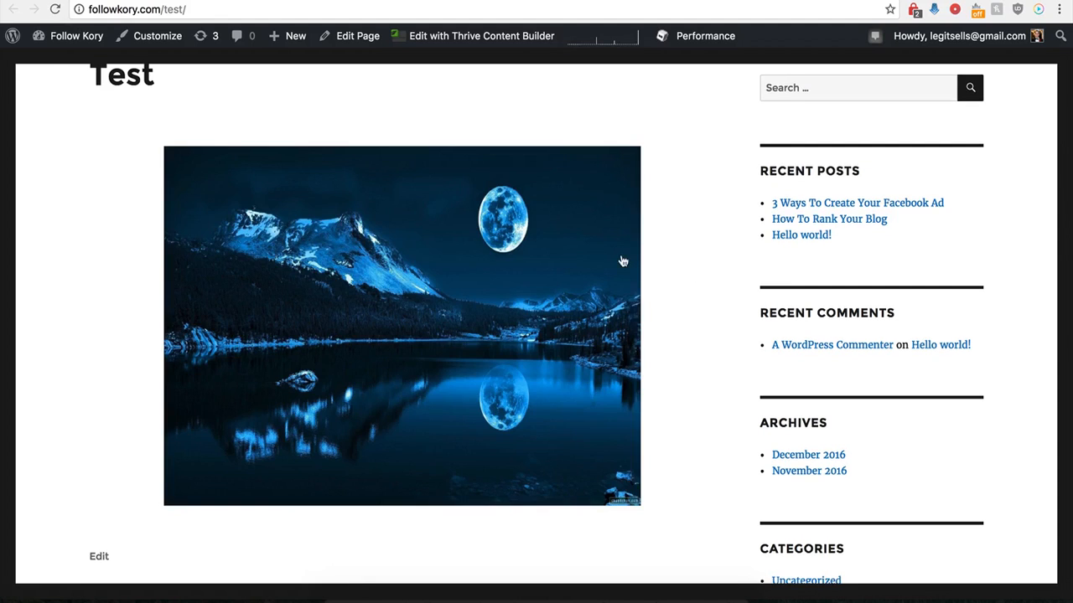
pyautogui.click(416, 300)
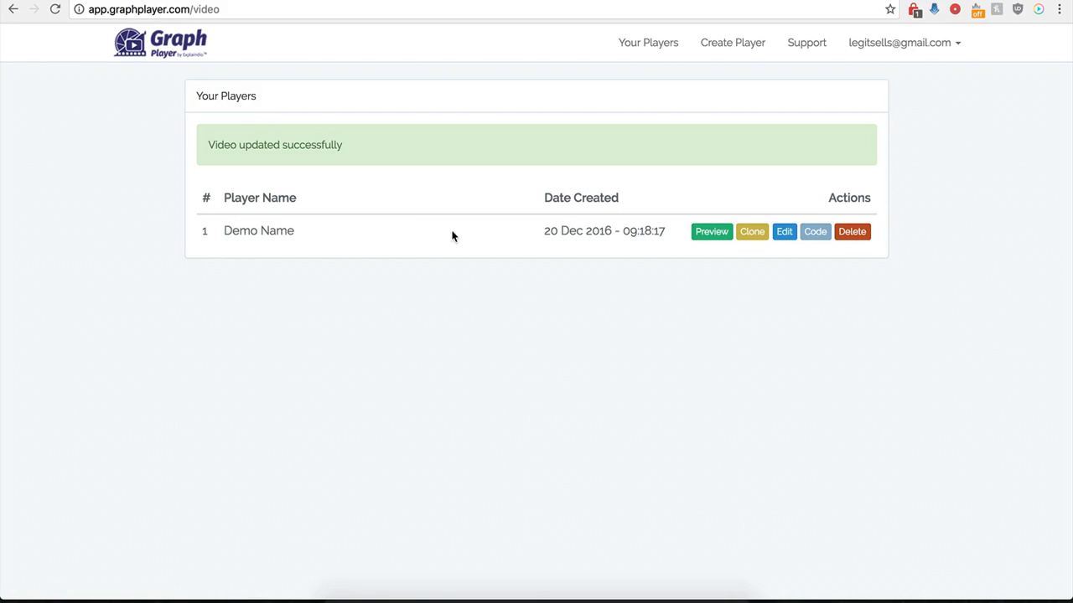
# - Reopen the Demo Name player's settings in GraphPlayer and turn off Custom Preview
pyautogui.click(785, 232)
pyautogui.scroll(-10, 637, 377)
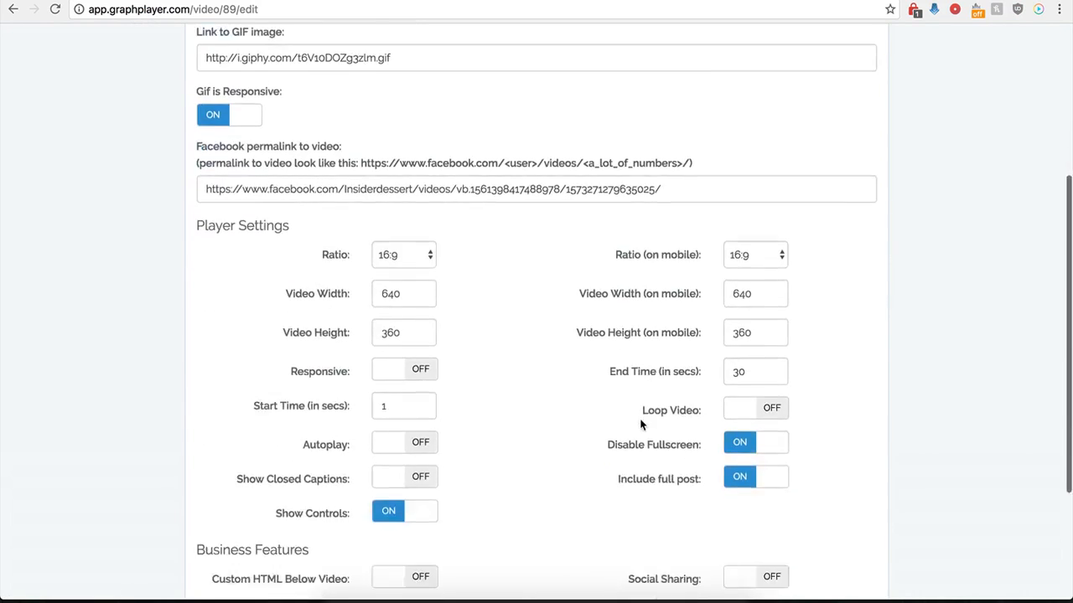
pyautogui.click(728, 427)
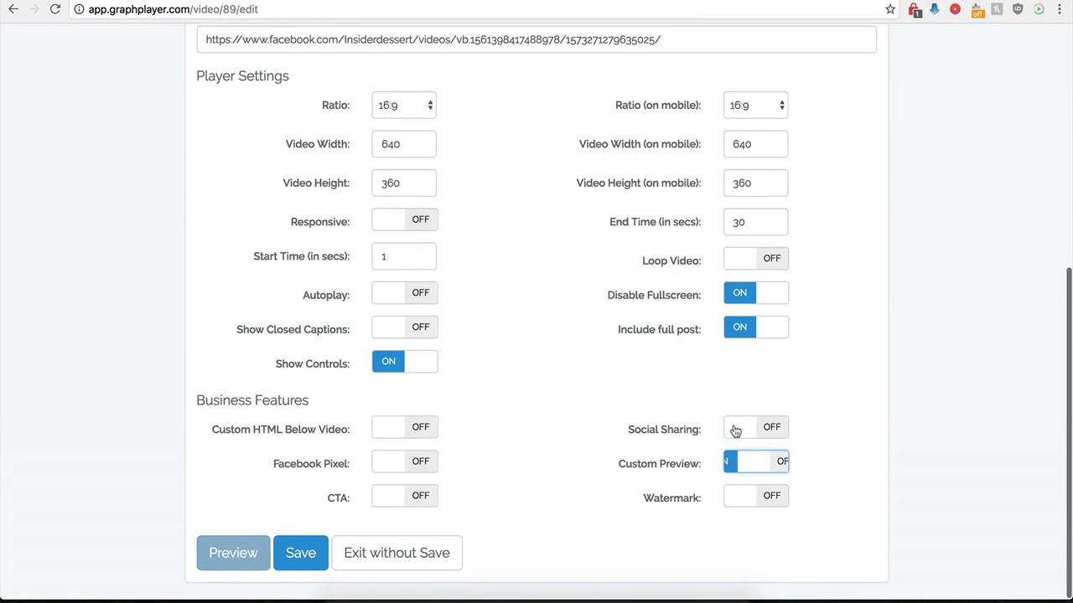
# - Turn on Watermark and look through its image URL, link and On Watermark Click options without changing them
pyautogui.click(775, 497)
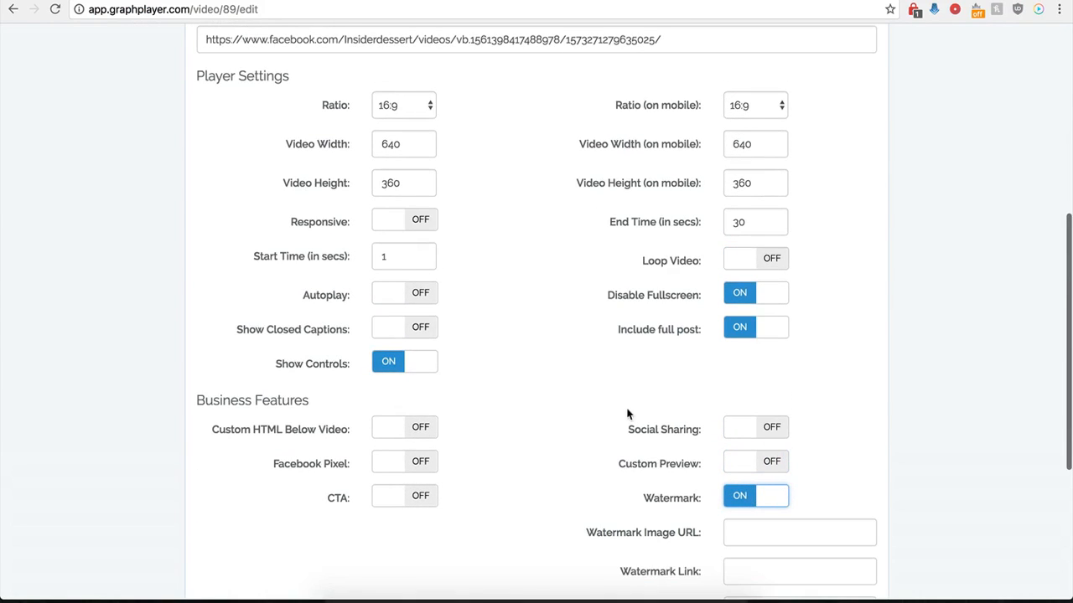
pyautogui.scroll(-1, 634, 525)
pyautogui.scroll(-3, 676, 527)
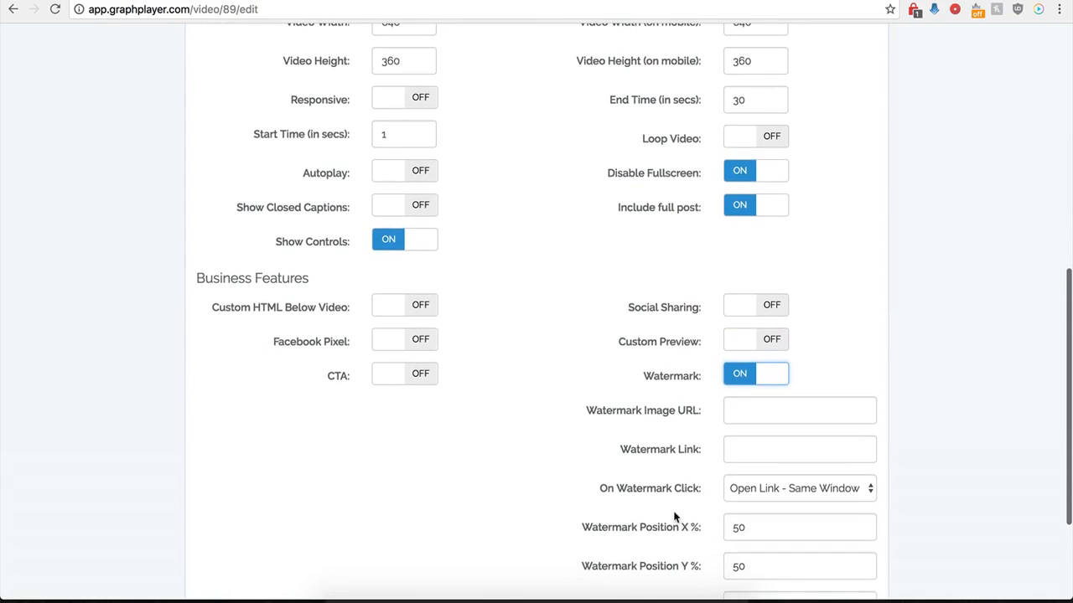
pyautogui.click(744, 413)
pyautogui.scroll(-4, 650, 432)
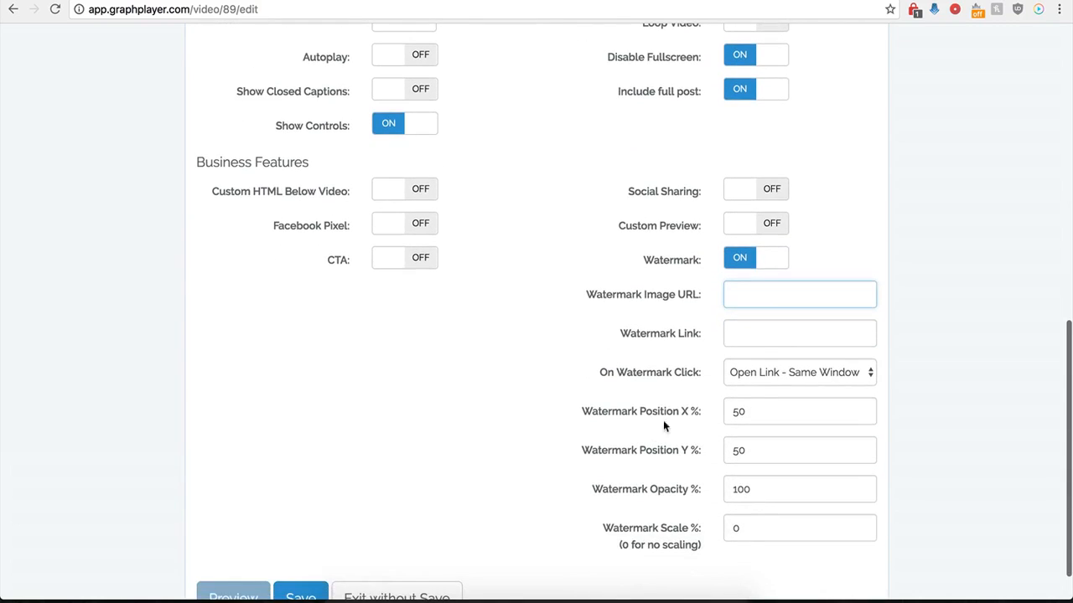
pyautogui.click(737, 332)
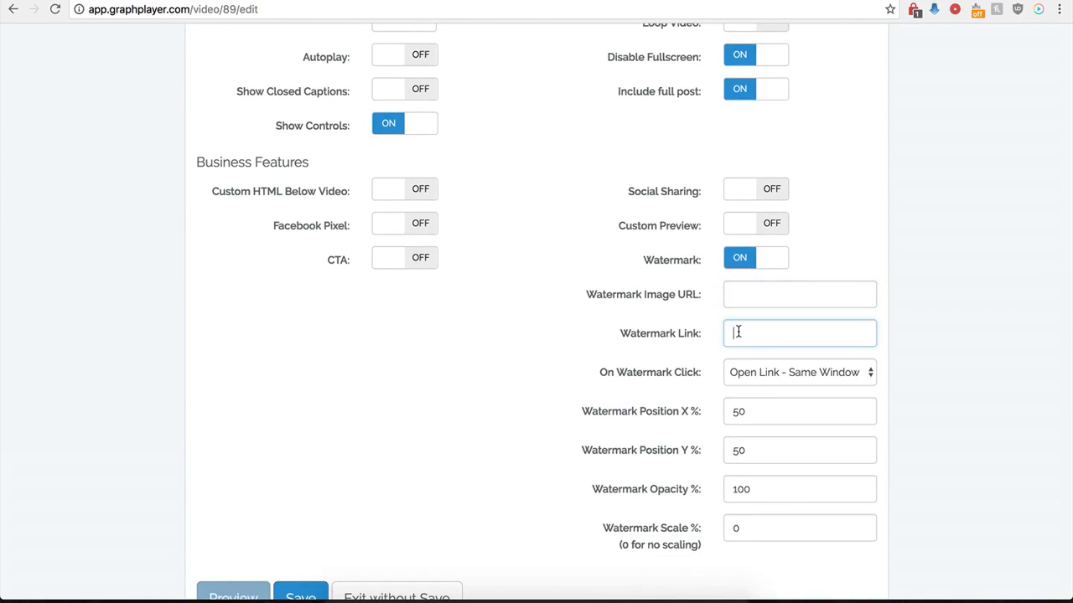
pyautogui.click(814, 372)
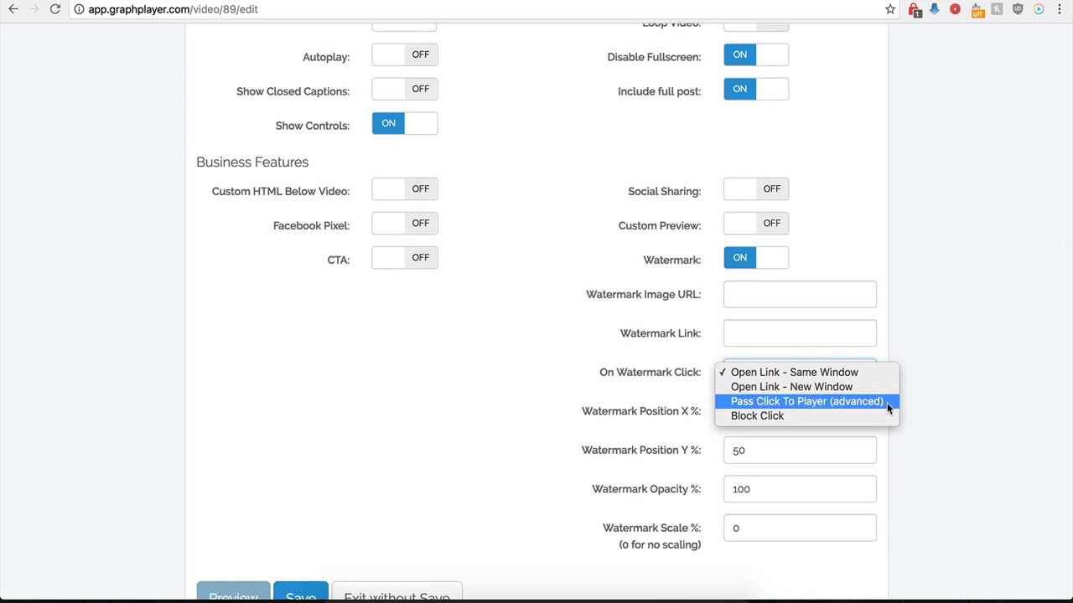
pyautogui.click(582, 357)
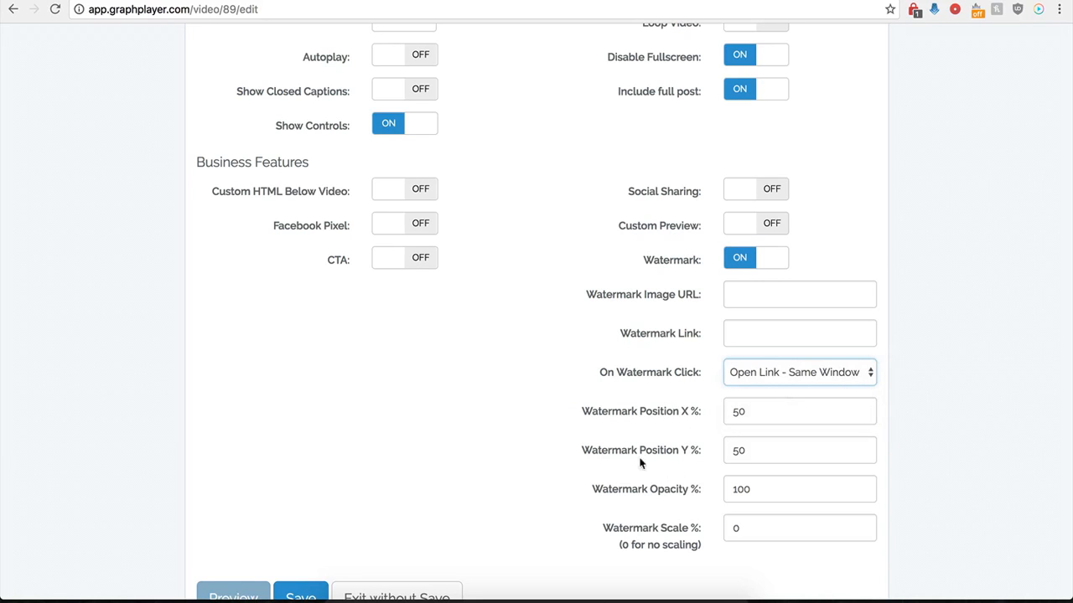
# - Show the CTA settings briefly for comparison with the watermark settings, and switch both CTA and Watermark off
pyautogui.click(413, 261)
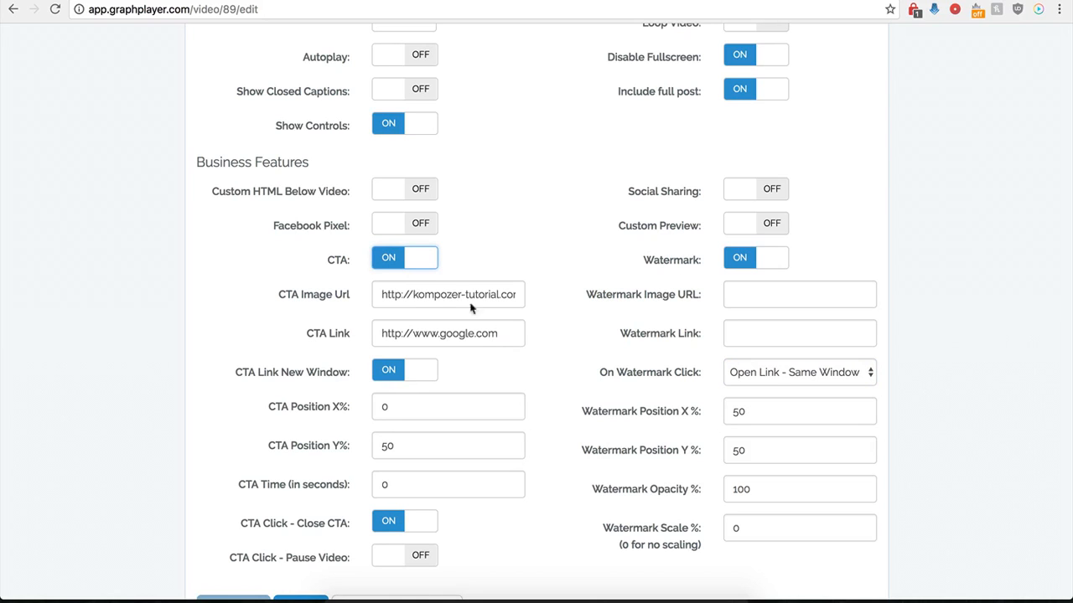
pyautogui.click(406, 269)
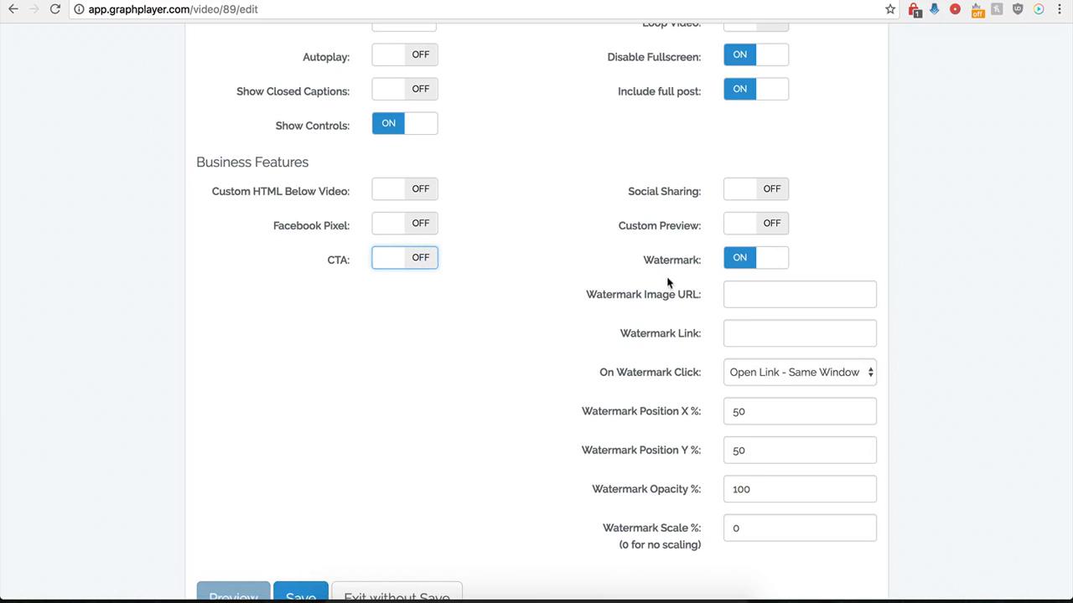
pyautogui.click(741, 265)
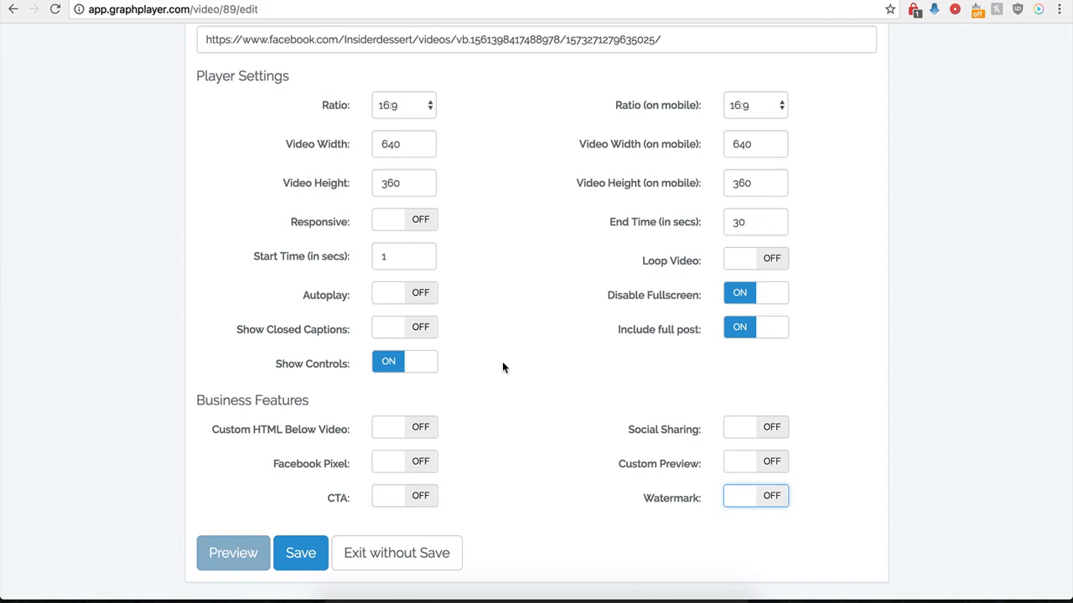